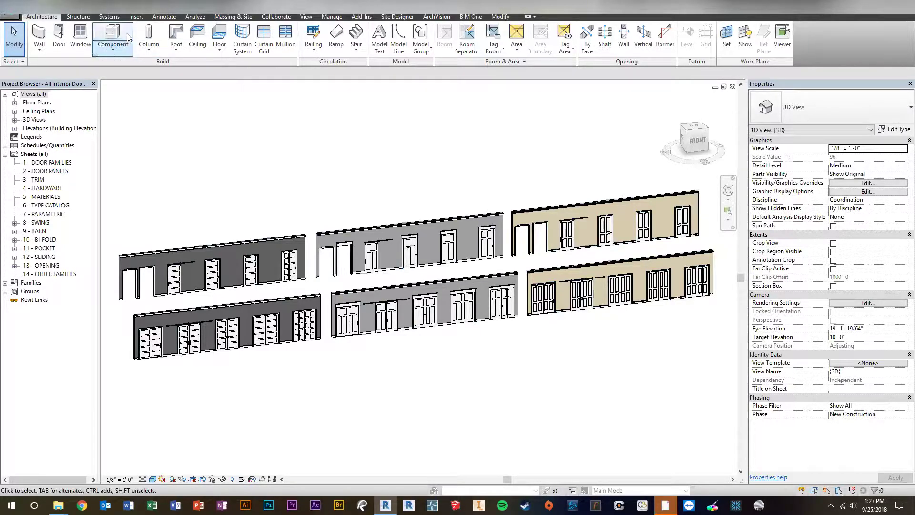
Step: Load the Door - Craftsman - Swing family from the Interior Doors 2017 / 01 Craftsman folder
click(134, 18)
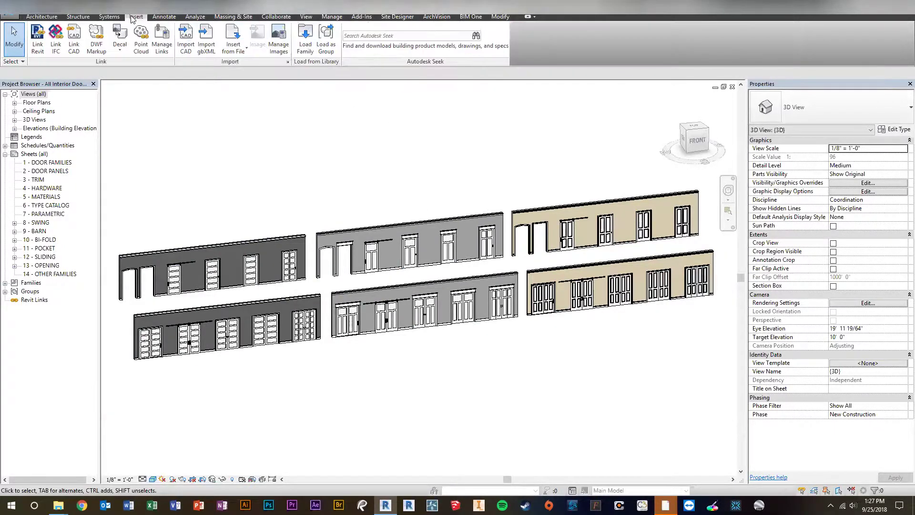
click(305, 40)
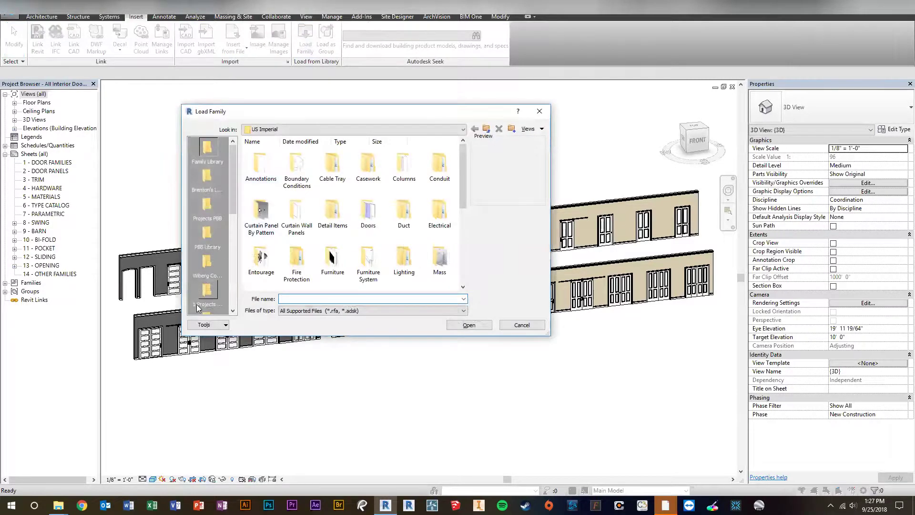
click(196, 304)
double_click(368, 164)
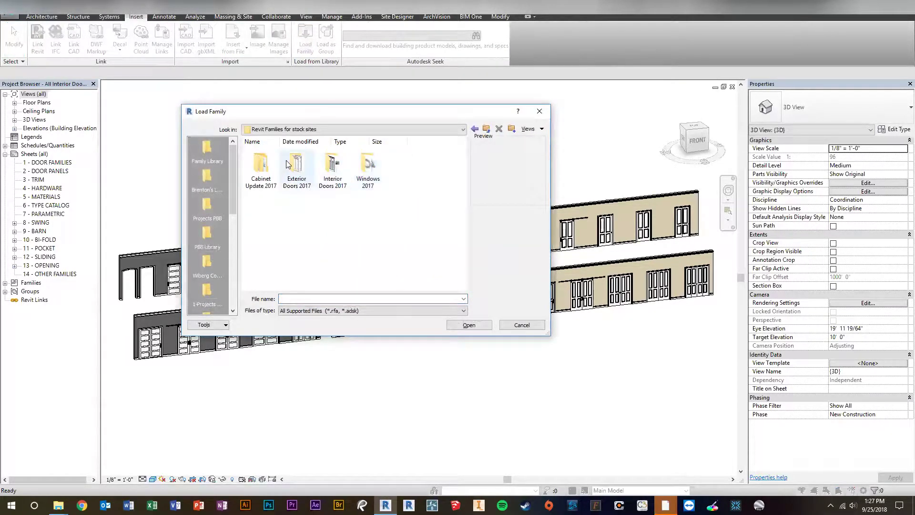
double_click(328, 167)
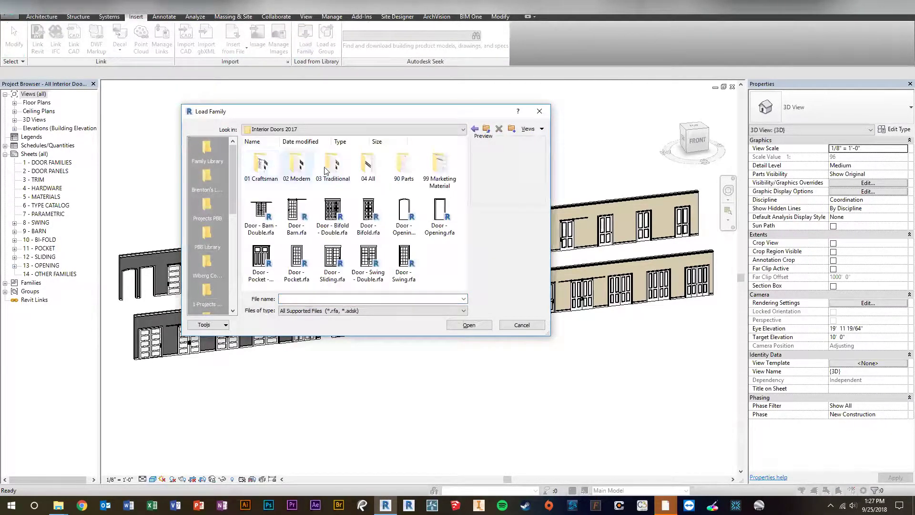
double_click(261, 165)
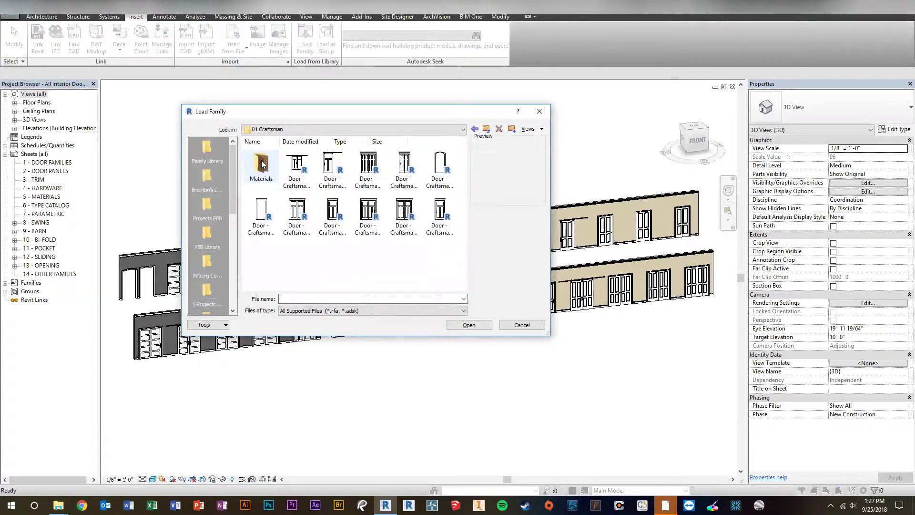
click(440, 213)
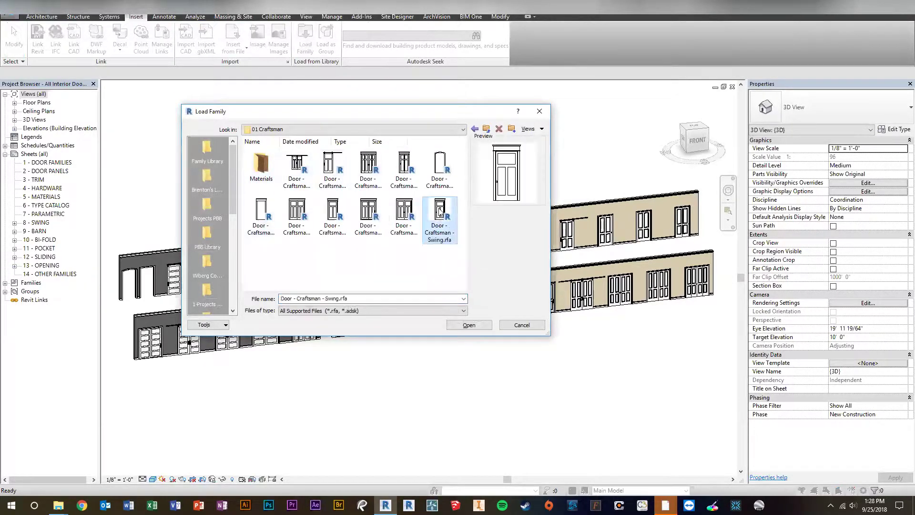
click(470, 325)
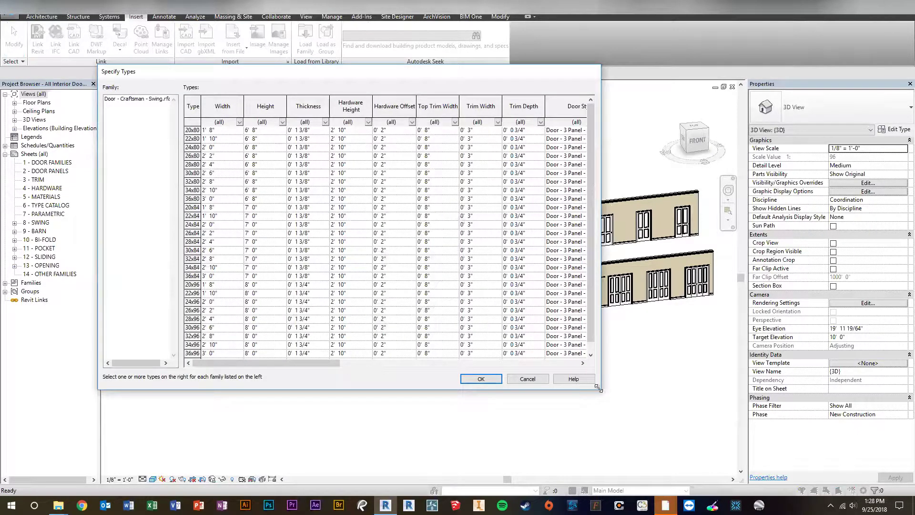
Step: Choose the 24x80 through 30x80 door types to load, declining to reload the existing Craftsman swing family
drag(599, 388, 709, 392)
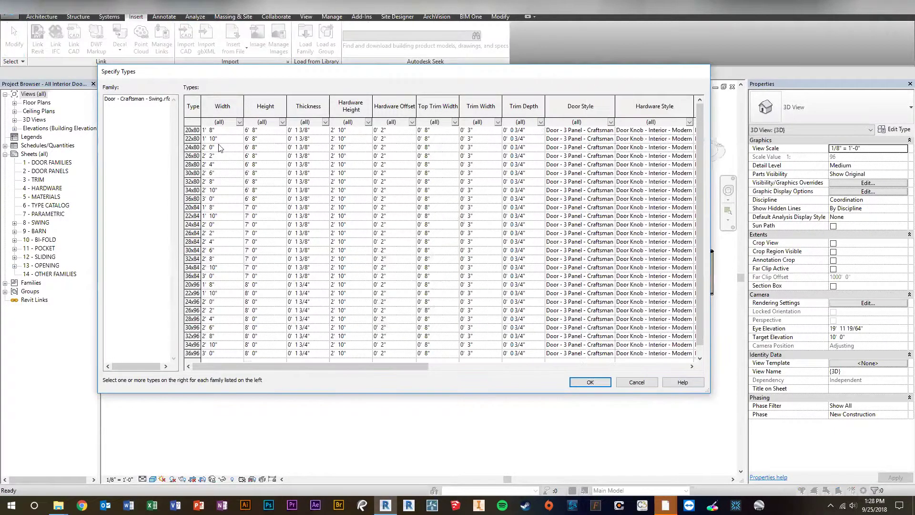
click(192, 147)
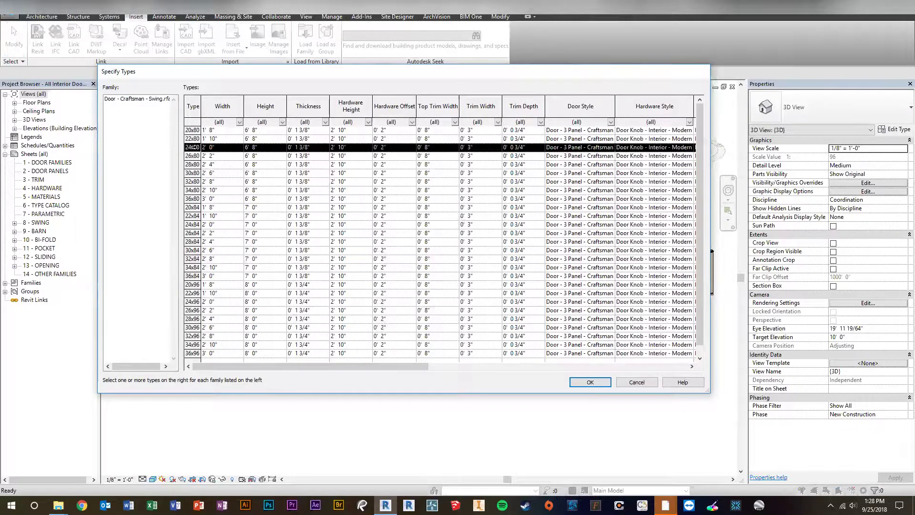
drag(193, 147, 192, 164)
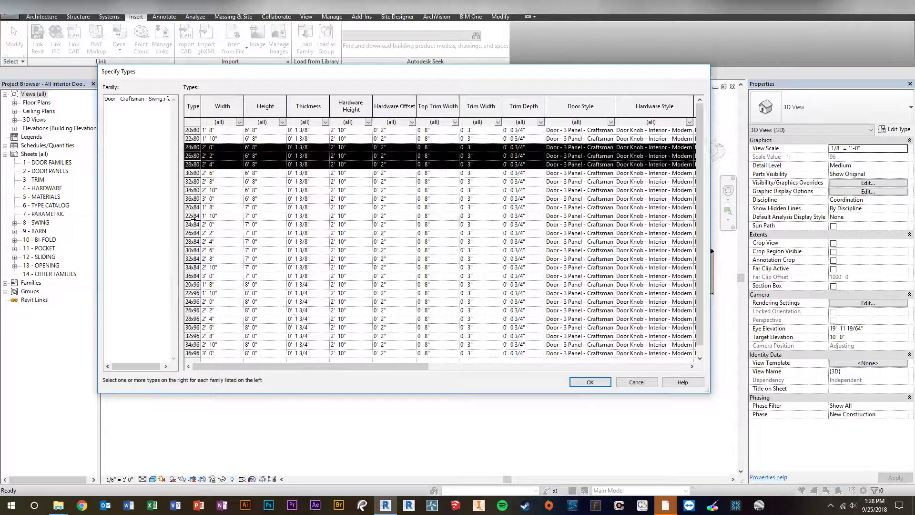
click(192, 146)
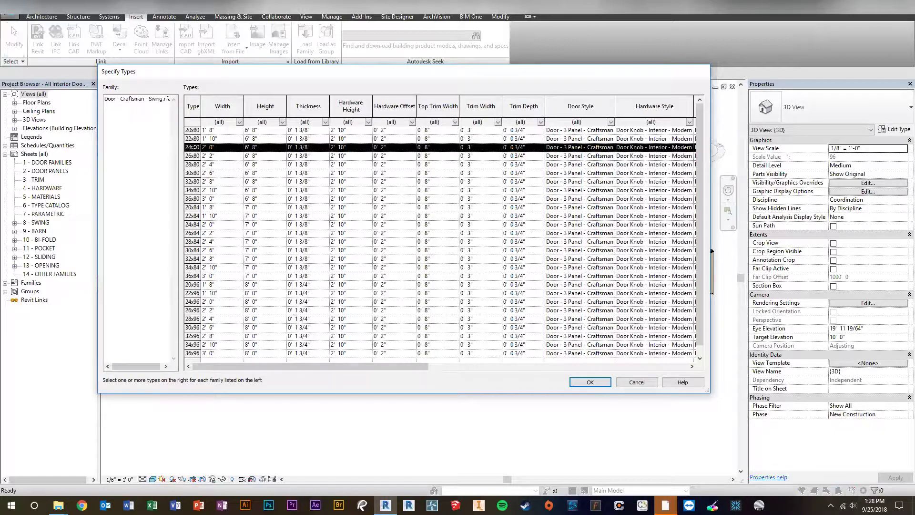
drag(188, 147, 188, 199)
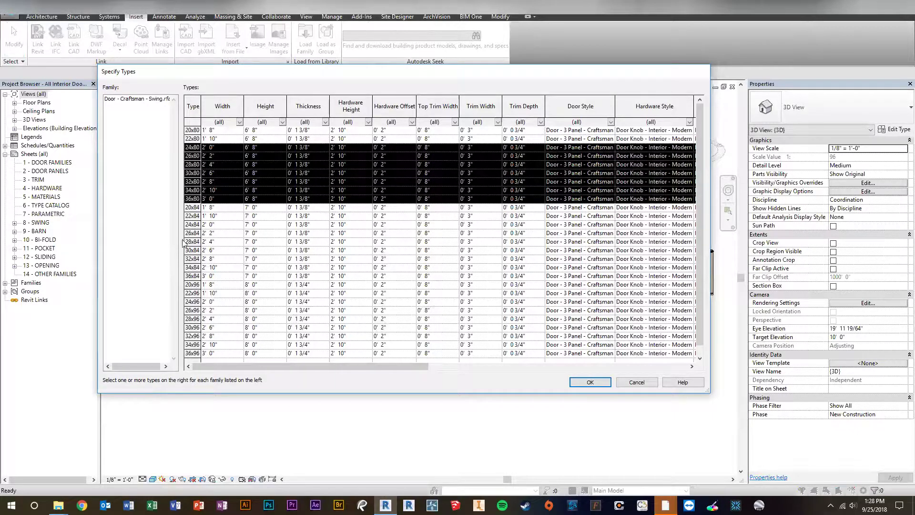
click(593, 382)
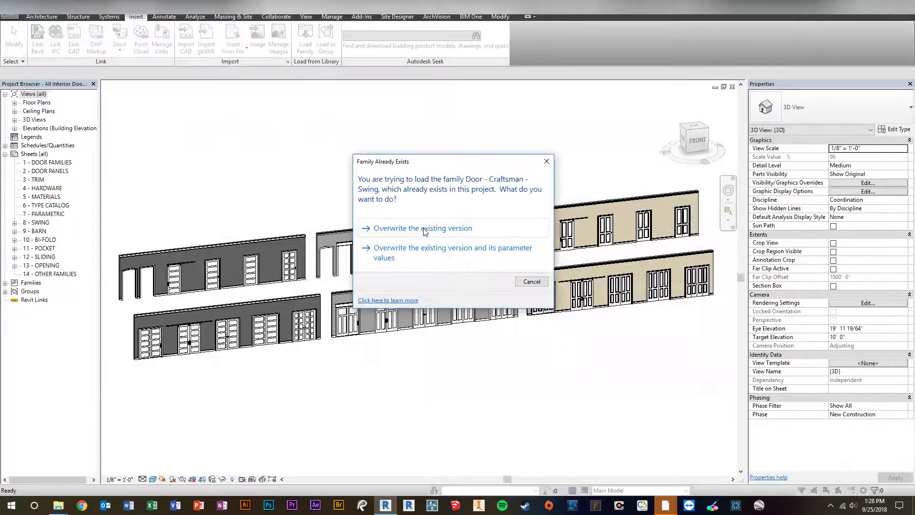
click(546, 162)
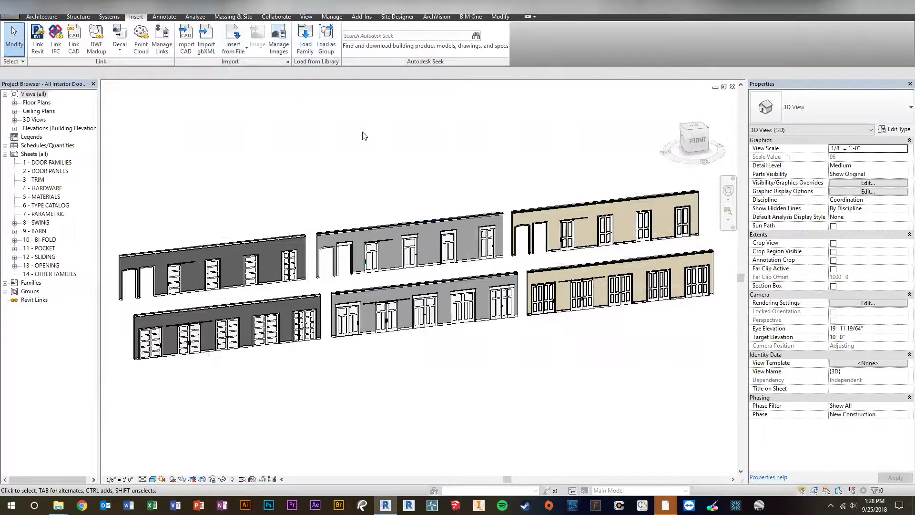
Step: Select and clear the middle-wall barn door, zoom the 3D view, and expand Floor Plans
click(372, 260)
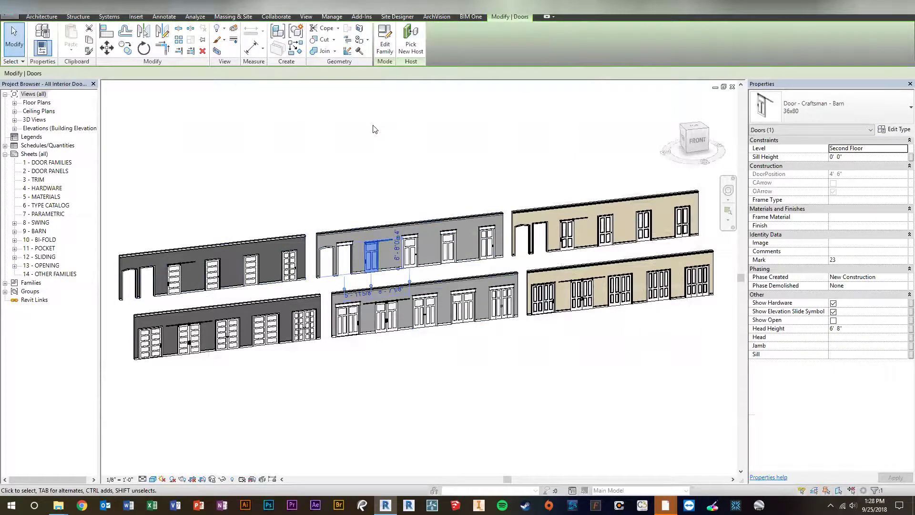
click(365, 187)
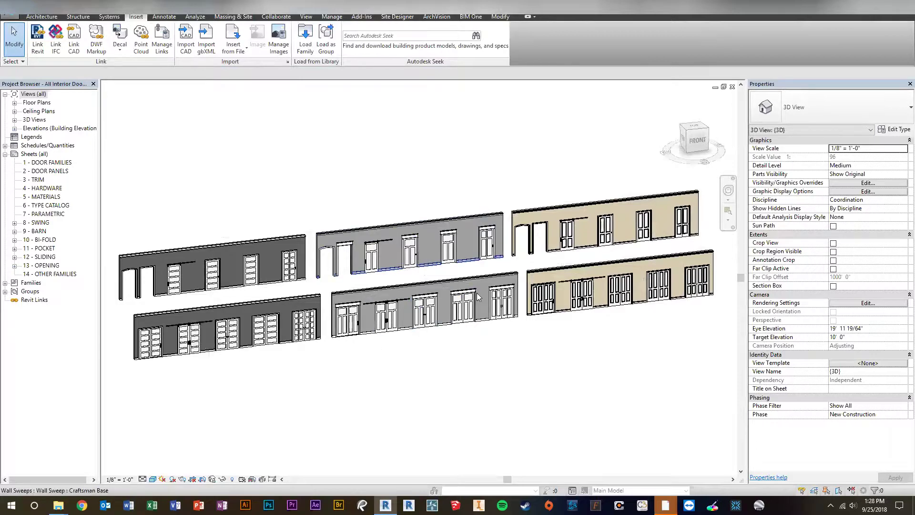
scroll(474, 252, up, 3)
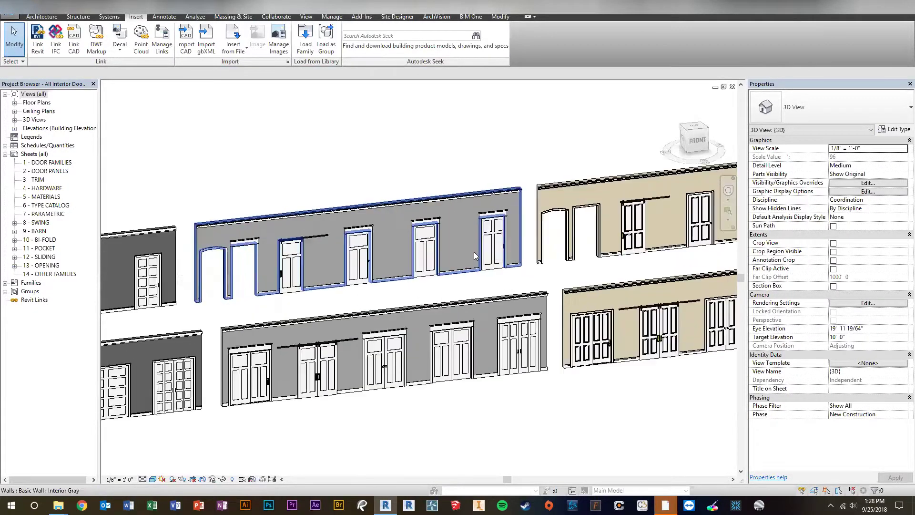
scroll(474, 251, down, 3)
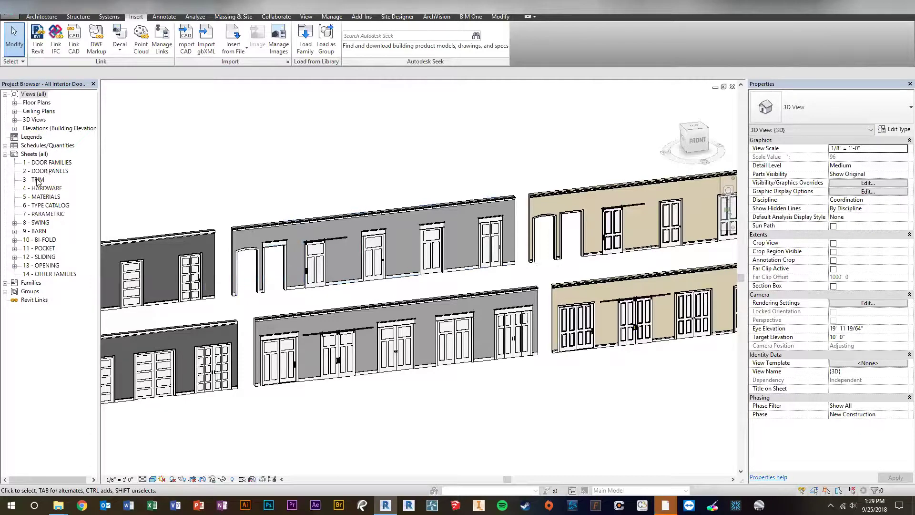
click(15, 103)
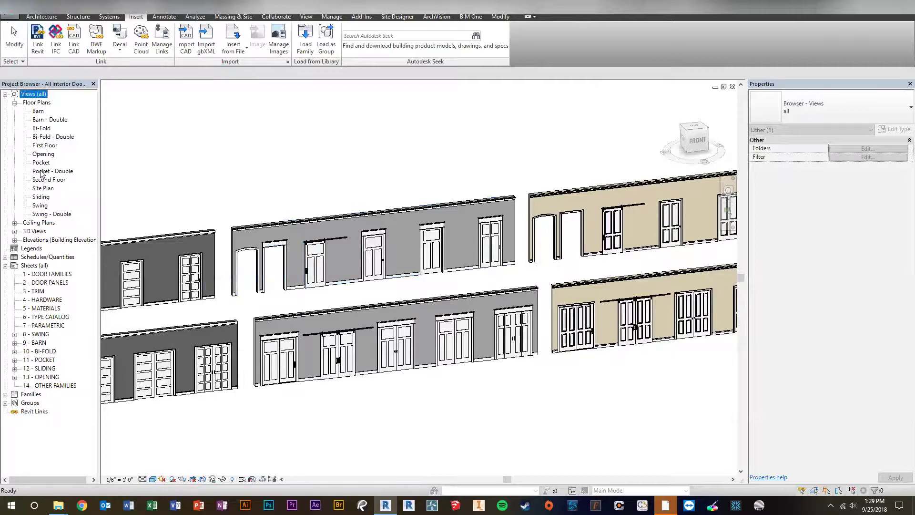
Step: Open the First Floor plan and pan across it to see more doors
double_click(43, 146)
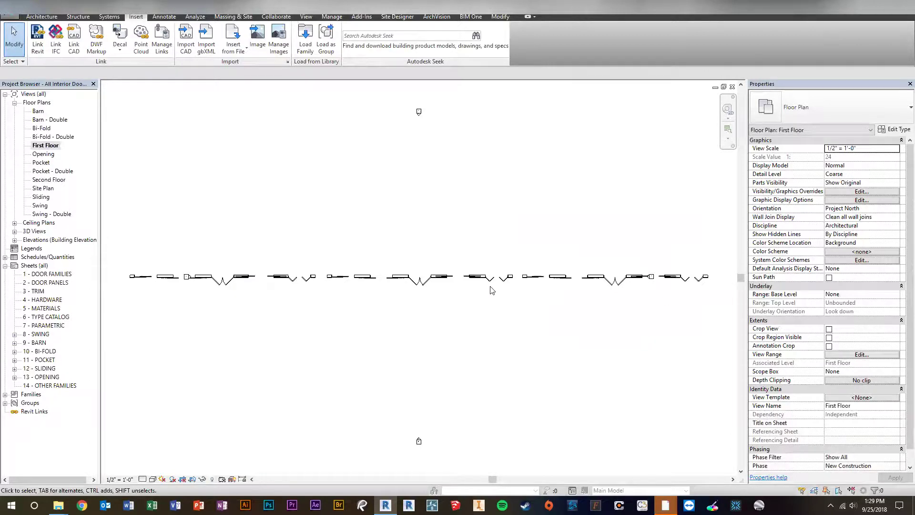
scroll(492, 290, up, 3)
scroll(496, 283, up, 4)
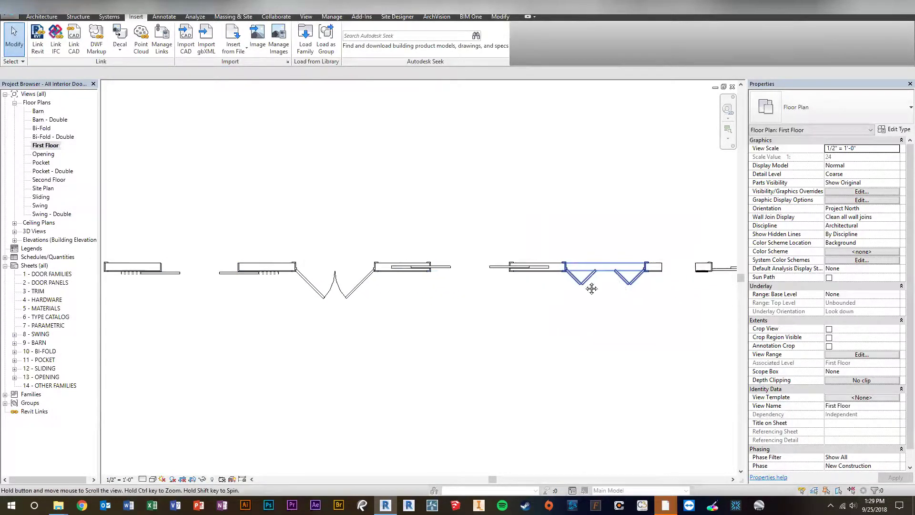
middle_drag(593, 285, 445, 285)
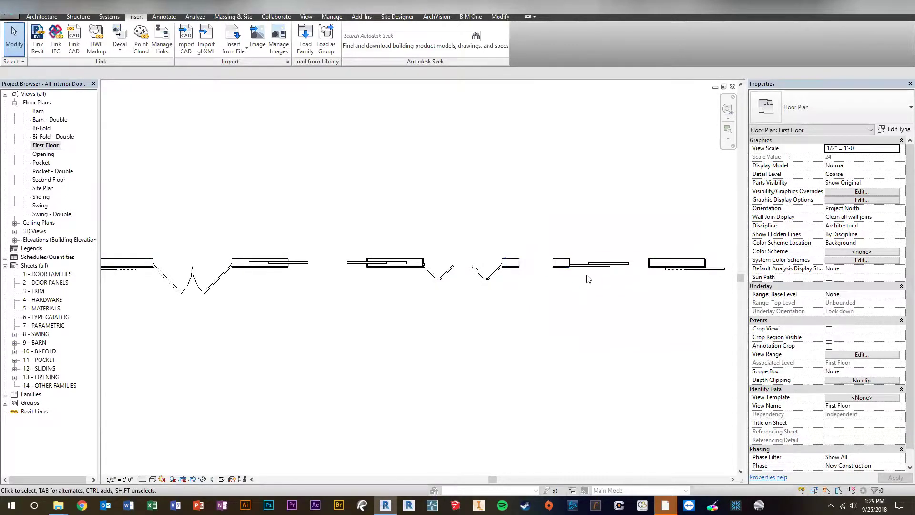
scroll(439, 285, down, 4)
scroll(373, 283, down, 3)
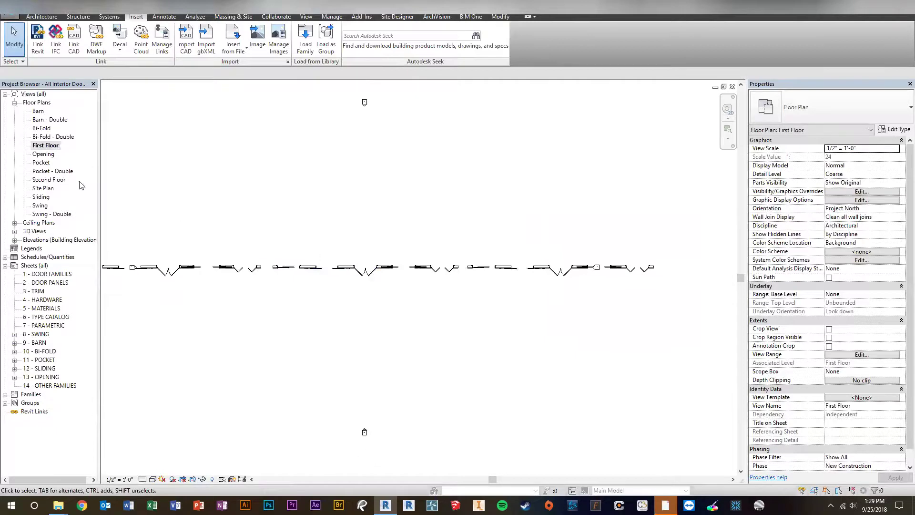
Step: Open the Second Floor plan and zoom in on the Traditional Swing 36x80 door
double_click(42, 181)
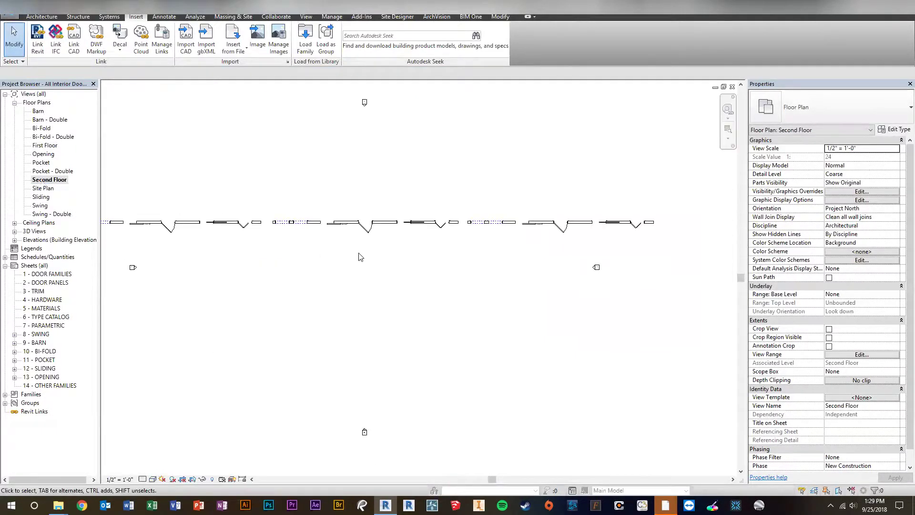
scroll(671, 302, up, 3)
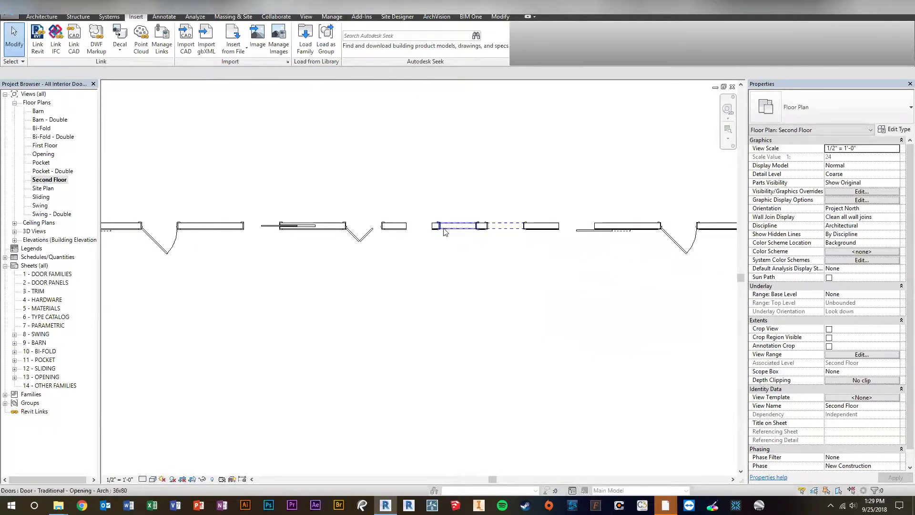
scroll(519, 252, down, 2)
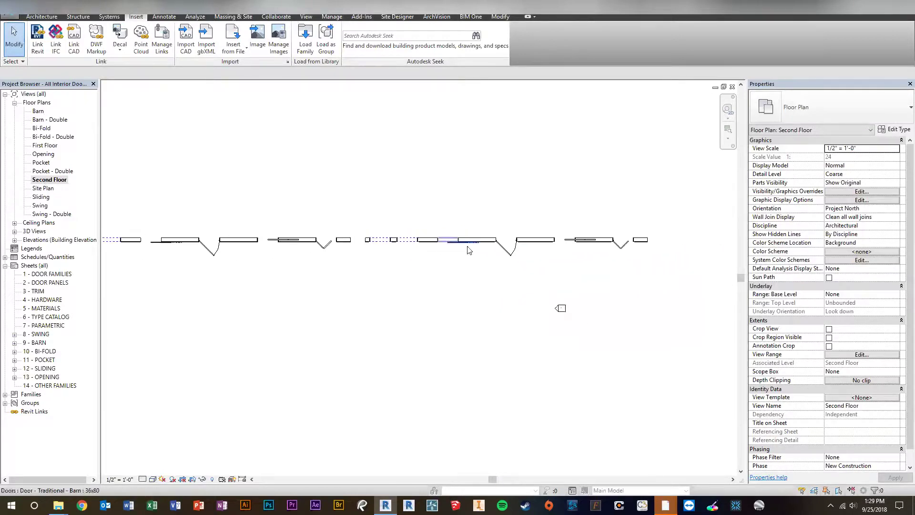
scroll(496, 262, up, 4)
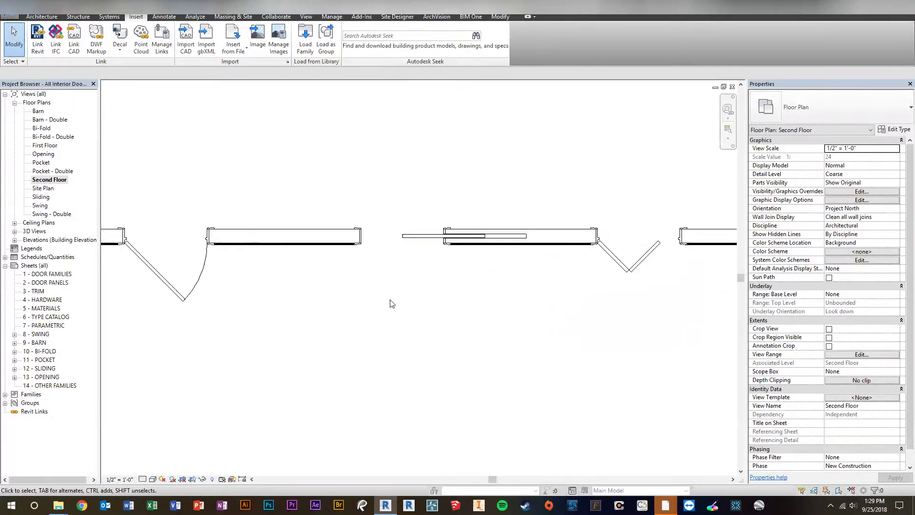
scroll(324, 288, down, 2)
scroll(286, 257, up, 3)
scroll(277, 257, up, 3)
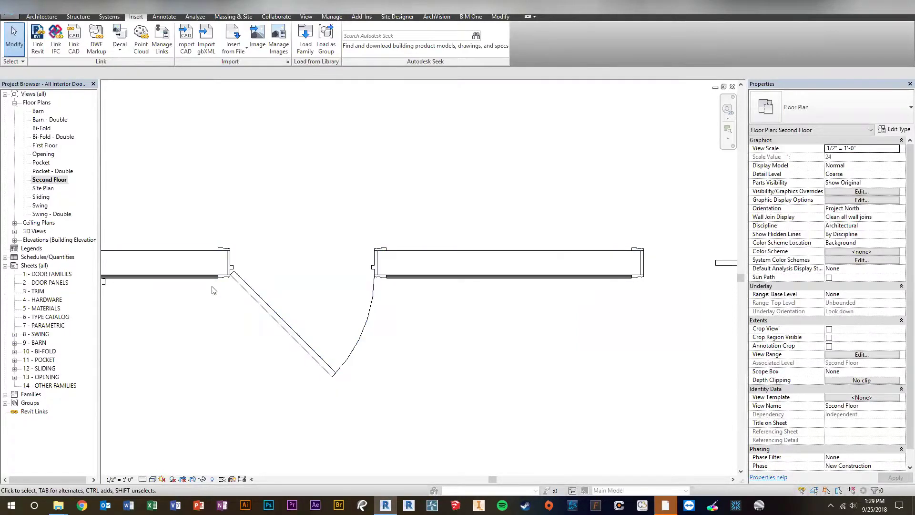
scroll(331, 266, down, 2)
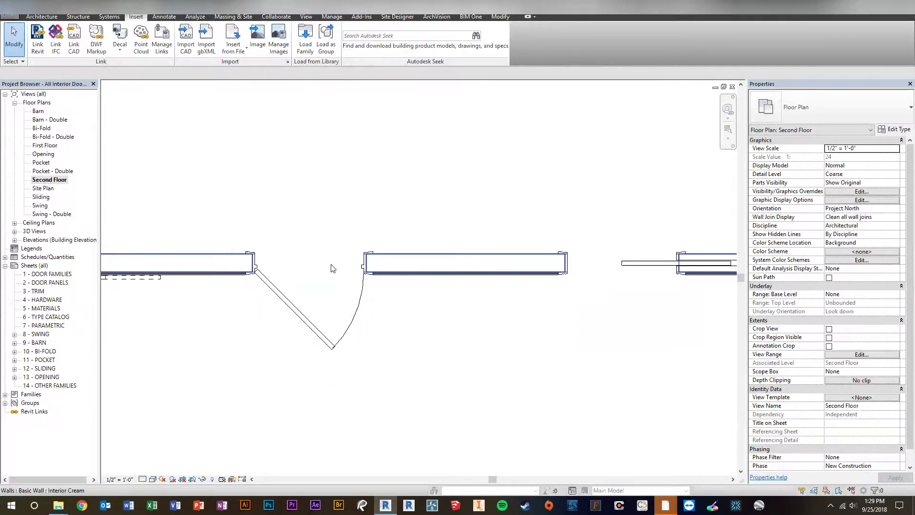
scroll(357, 260, up, 2)
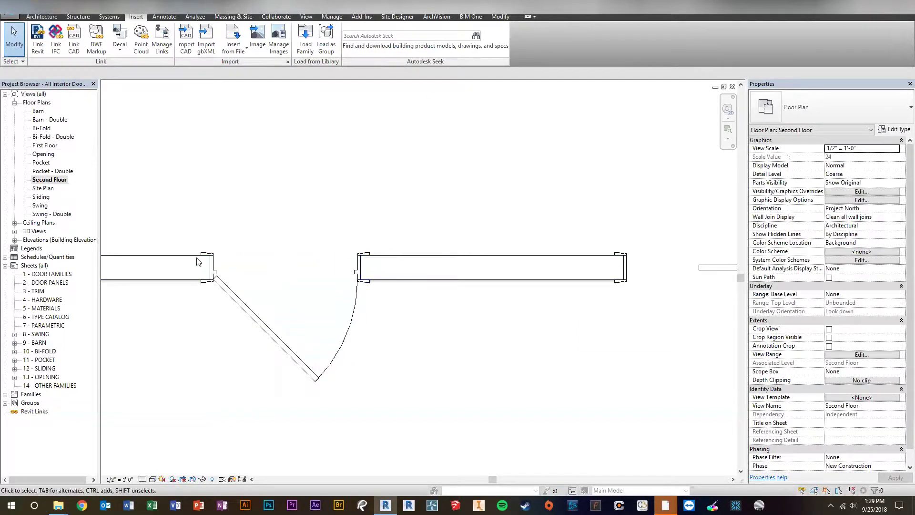
scroll(343, 301, down, 2)
scroll(323, 283, down, 2)
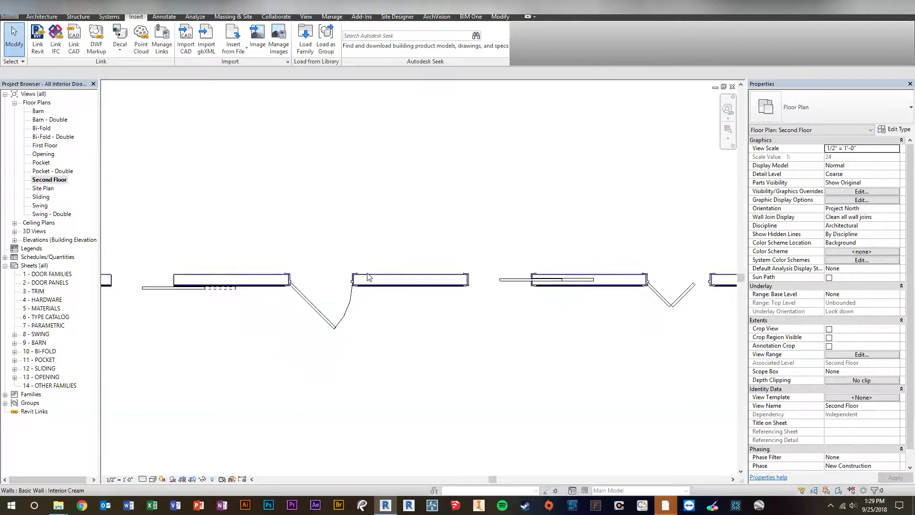
middle_drag(316, 291, 339, 292)
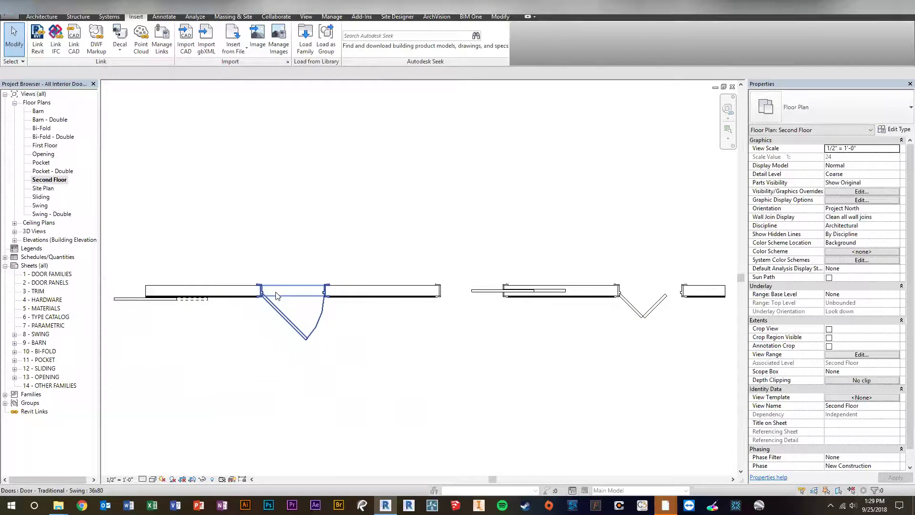
scroll(341, 296, down, 3)
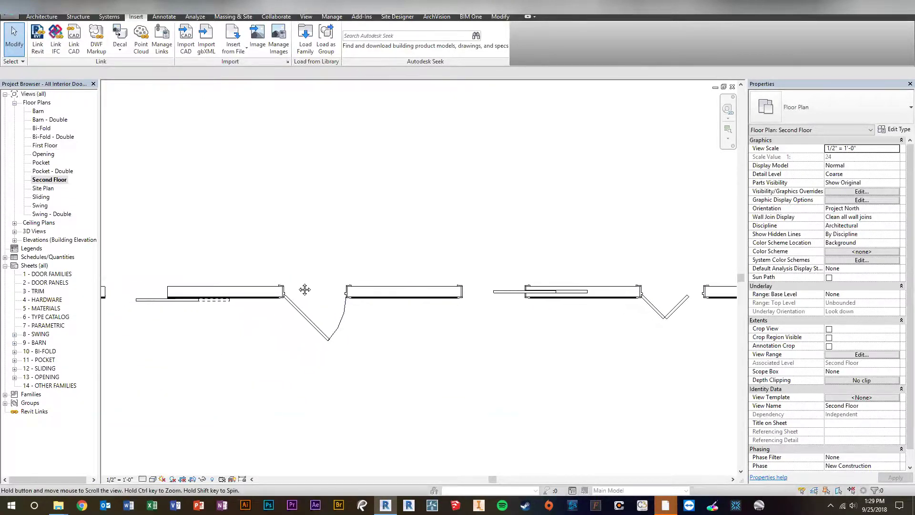
scroll(341, 299, up, 4)
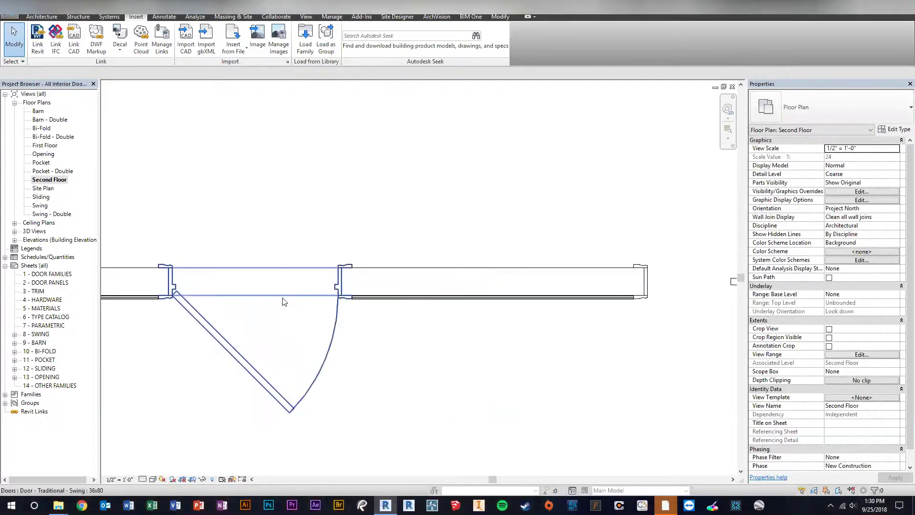
Step: Turn off Show Trim - Pull Side on the Traditional Swing door
click(292, 288)
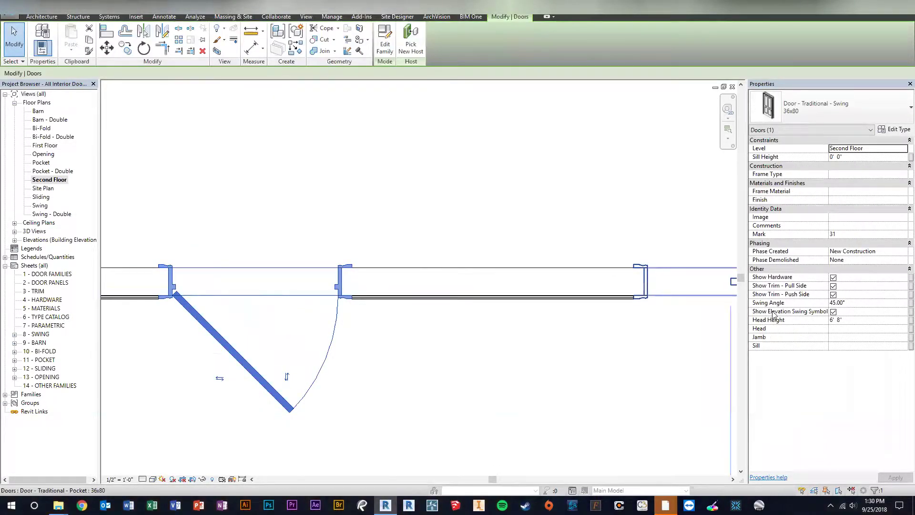
click(833, 286)
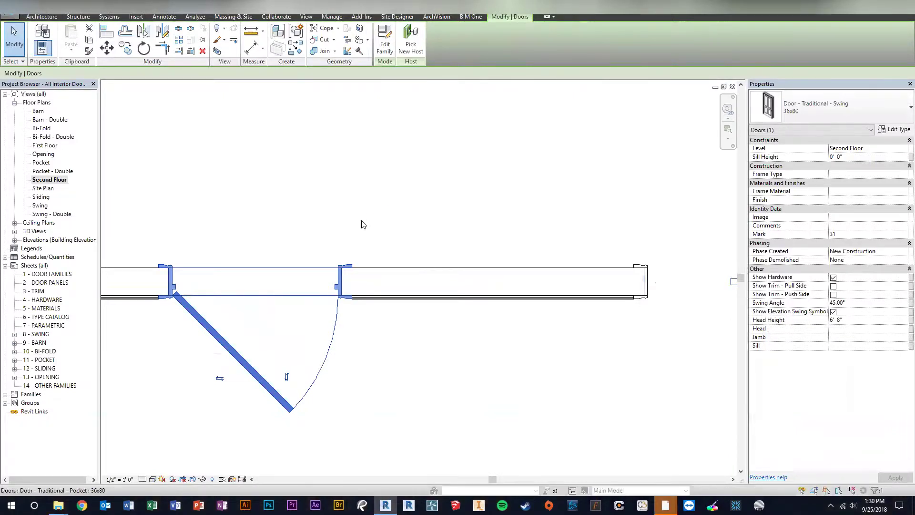
click(364, 220)
scroll(326, 249, down, 2)
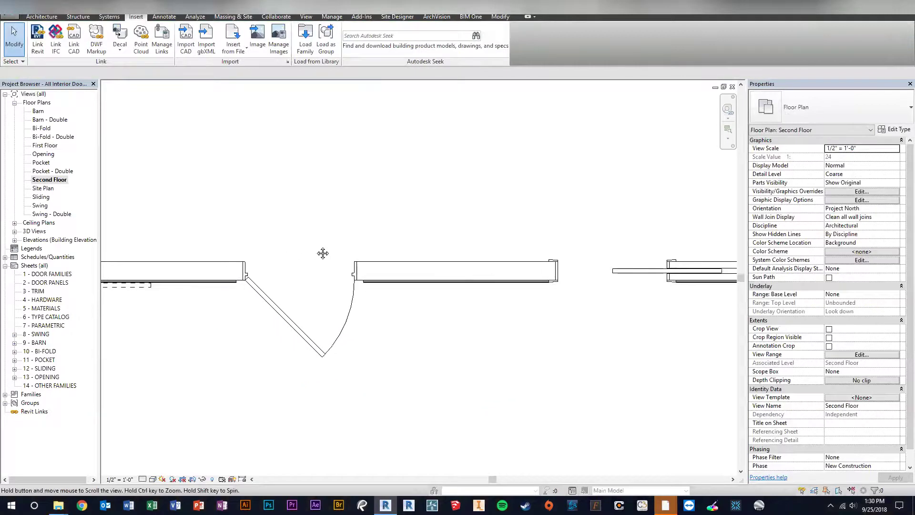
Step: Set the swing door's Swing Angle to 90 and apply it, then recheck the door
click(291, 317)
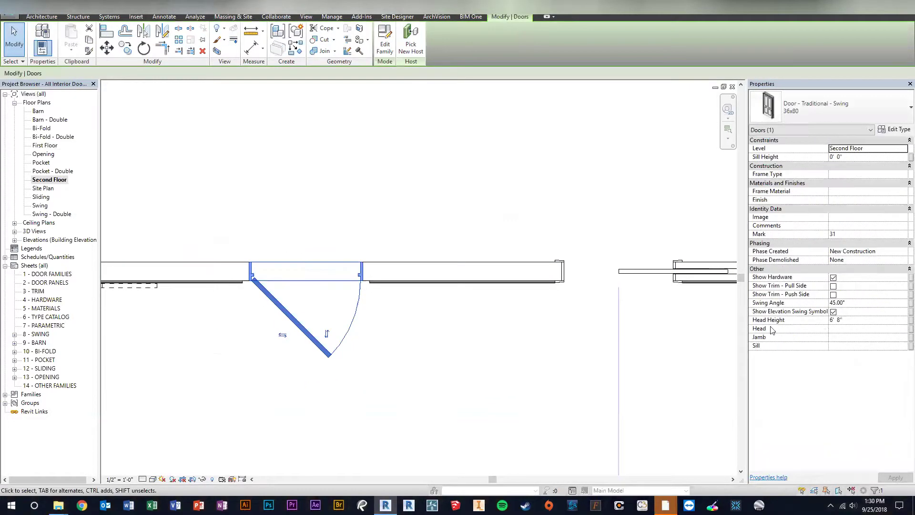
click(861, 304)
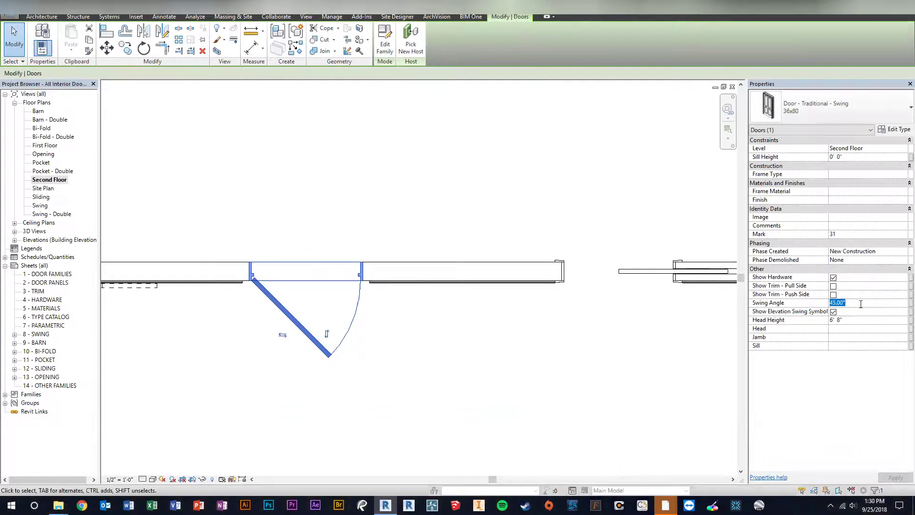
text(90)
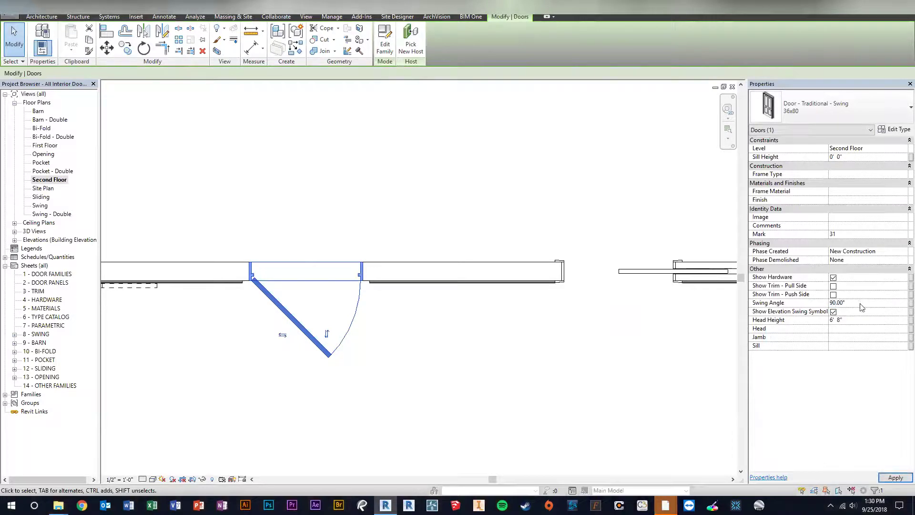
click(321, 216)
scroll(323, 219, down, 2)
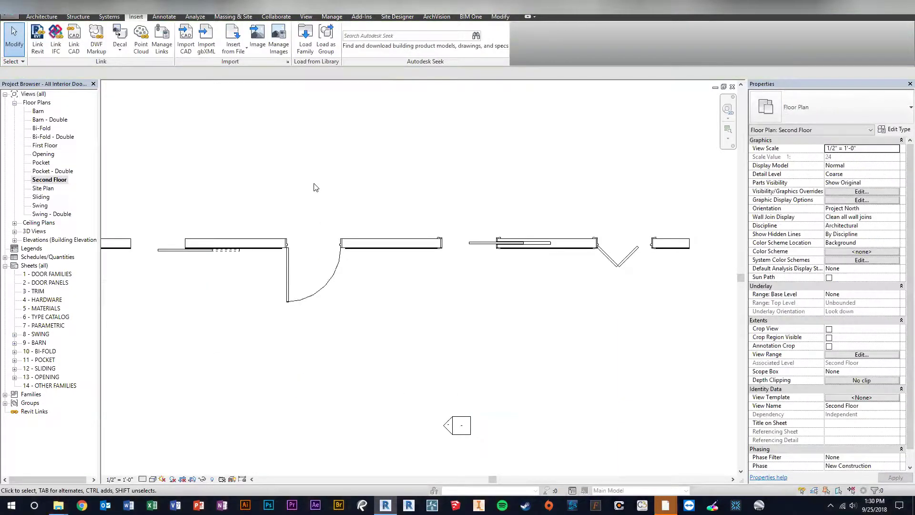
scroll(339, 210, up, 2)
scroll(354, 235, up, 2)
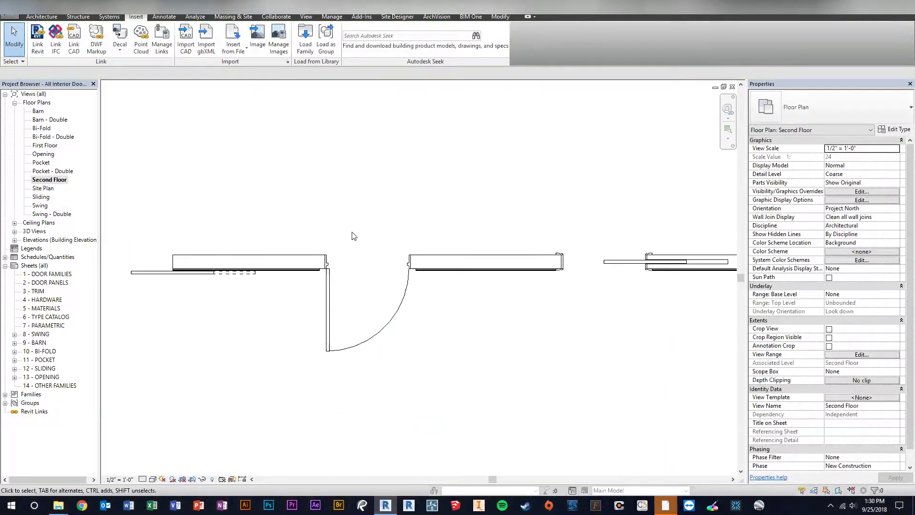
click(329, 273)
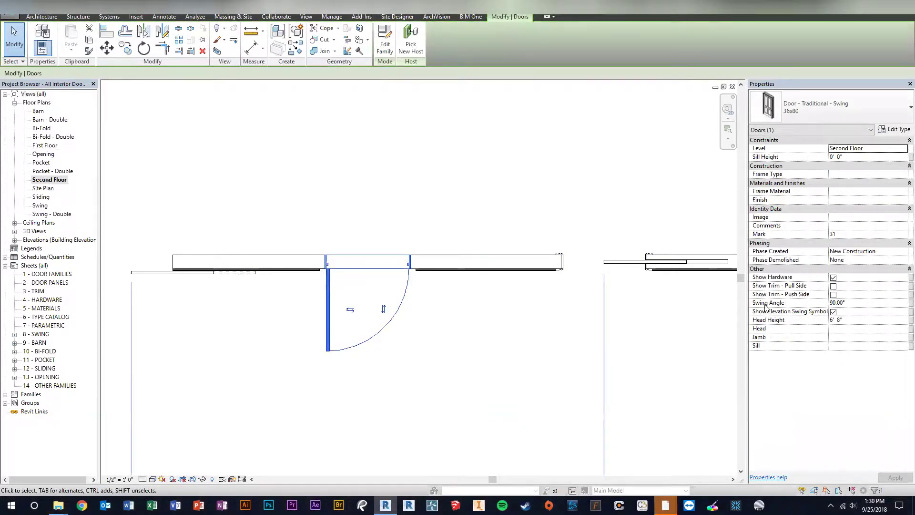
click(380, 215)
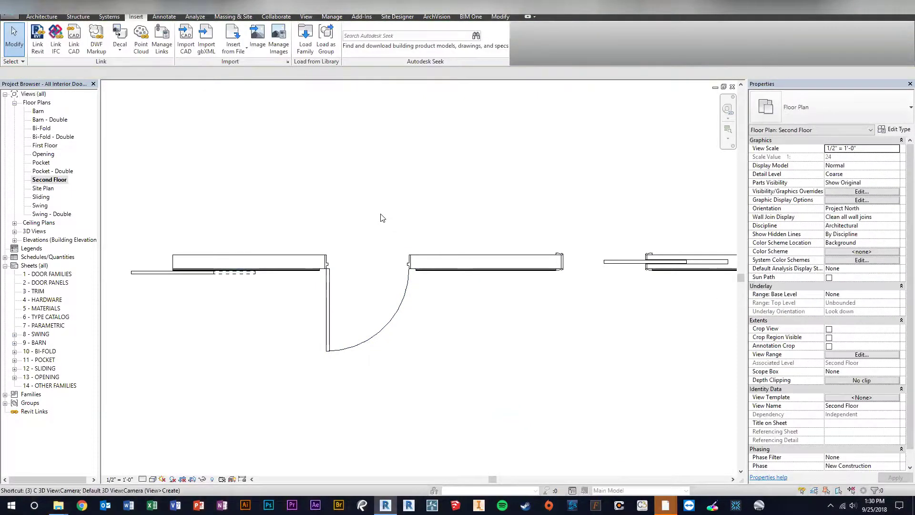
key(ctrl+Tab)
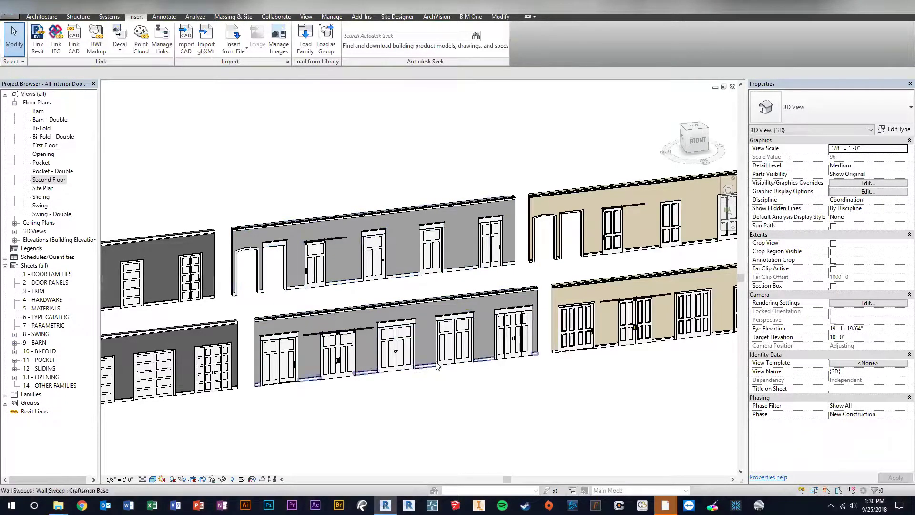
Step: In the 3D view, uncheck Show Hardware on the second-floor barn door
middle_drag(460, 297, 313, 321)
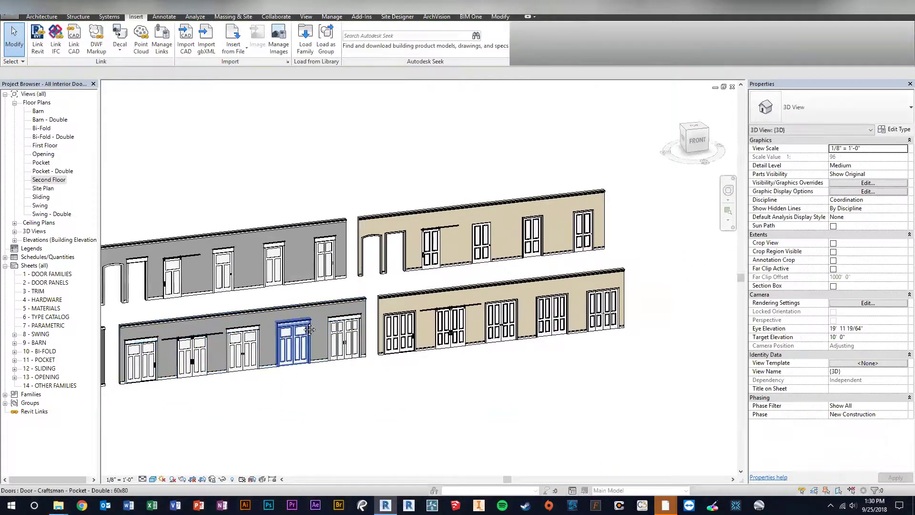
scroll(285, 335, up, 3)
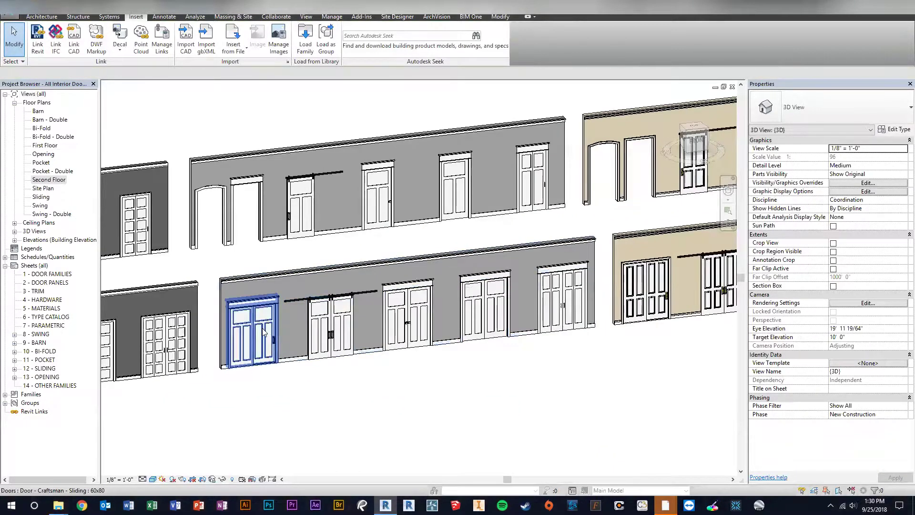
click(334, 322)
scroll(334, 323, up, 1)
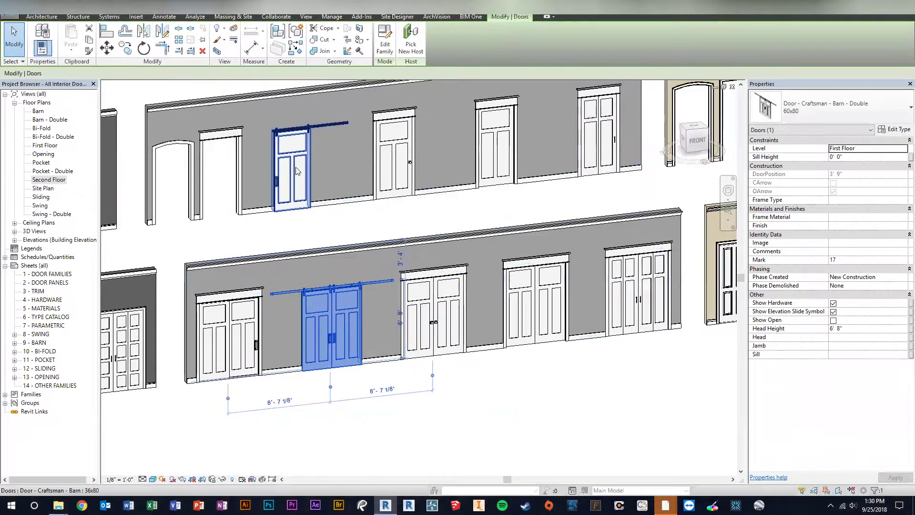
click(309, 170)
scroll(309, 169, up, 2)
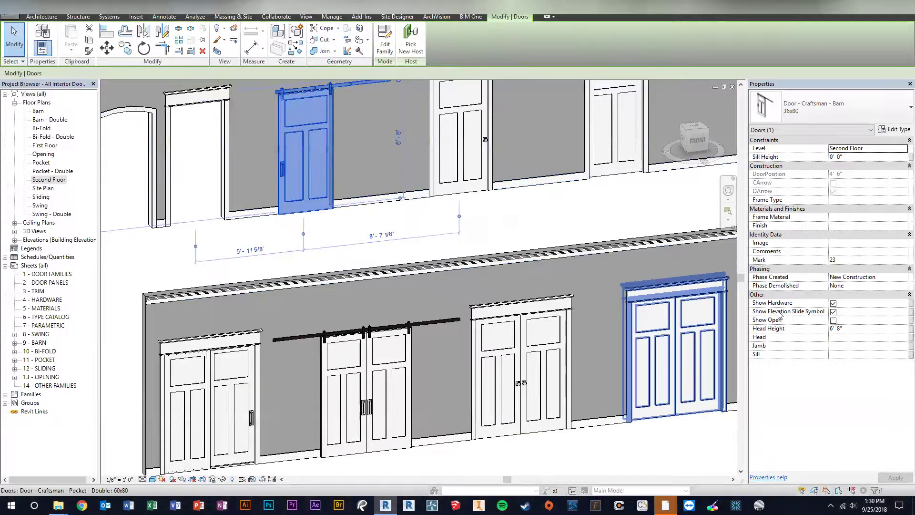
click(833, 303)
click(279, 260)
Step: Toggle the pull-side trim and hide the hardware on the second-floor swing door
scroll(400, 229, down, 1)
middle_drag(415, 218, 382, 193)
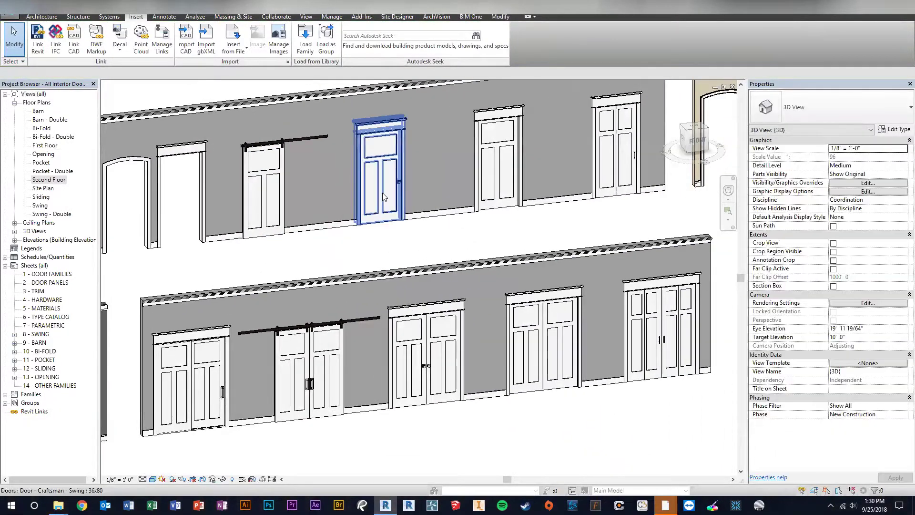
click(382, 193)
click(834, 285)
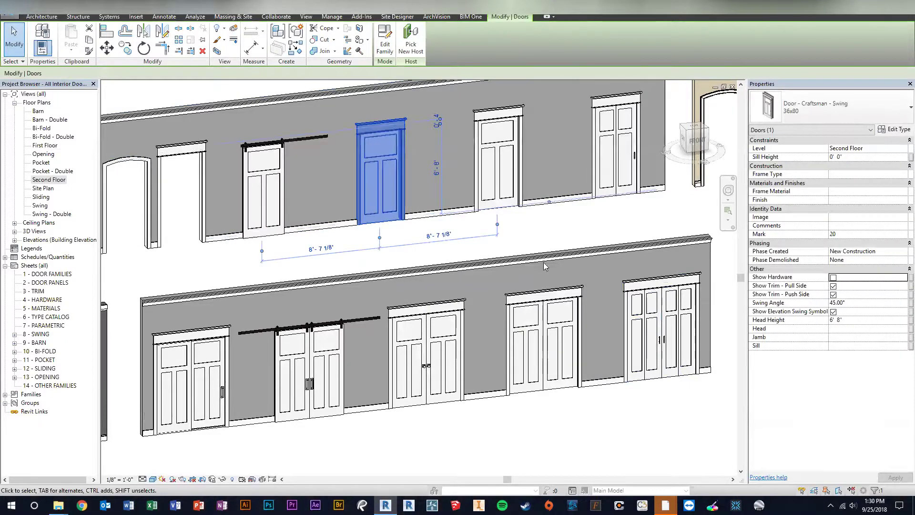
click(834, 278)
key(Escape)
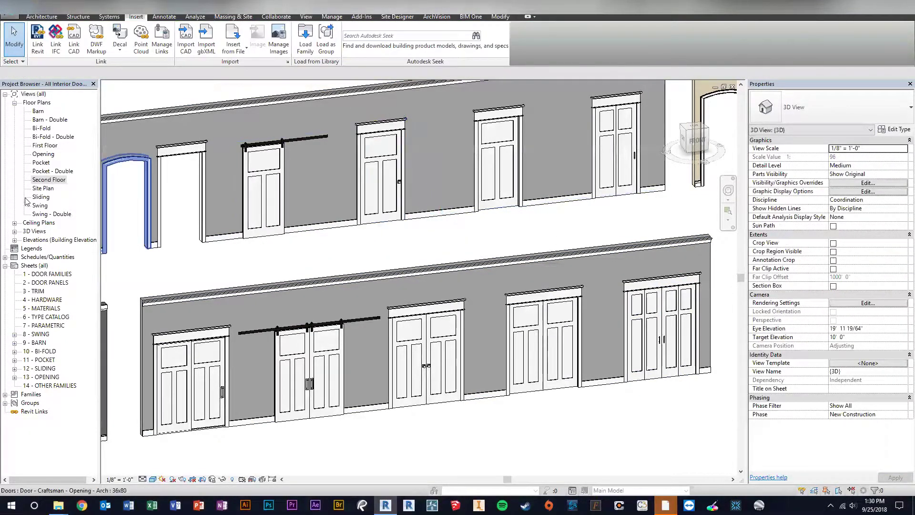
click(14, 240)
Step: In the South elevation, turn off the elevation swing/slide symbols on the Swing and Pocket doors
double_click(39, 309)
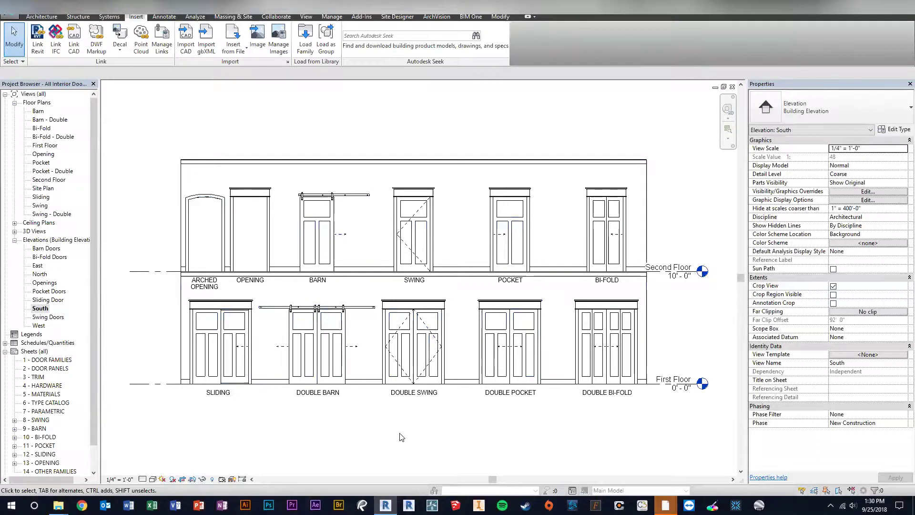
click(418, 223)
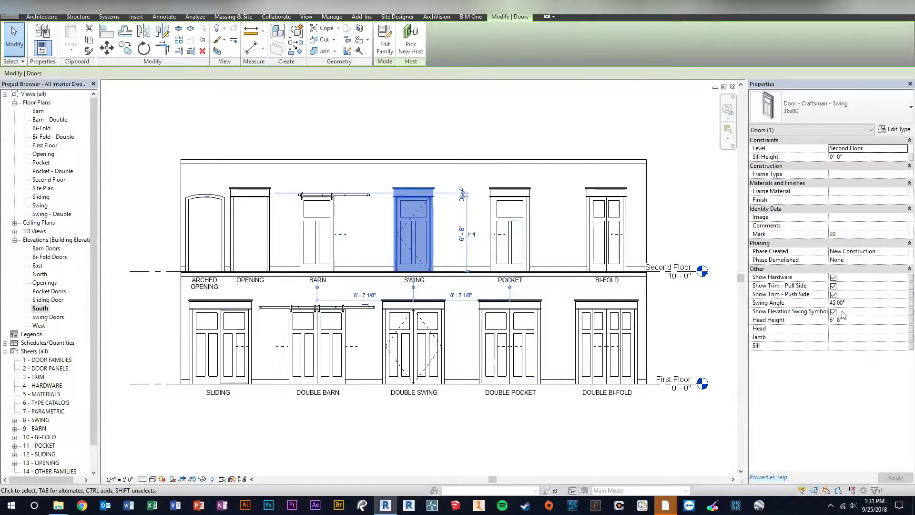
click(833, 312)
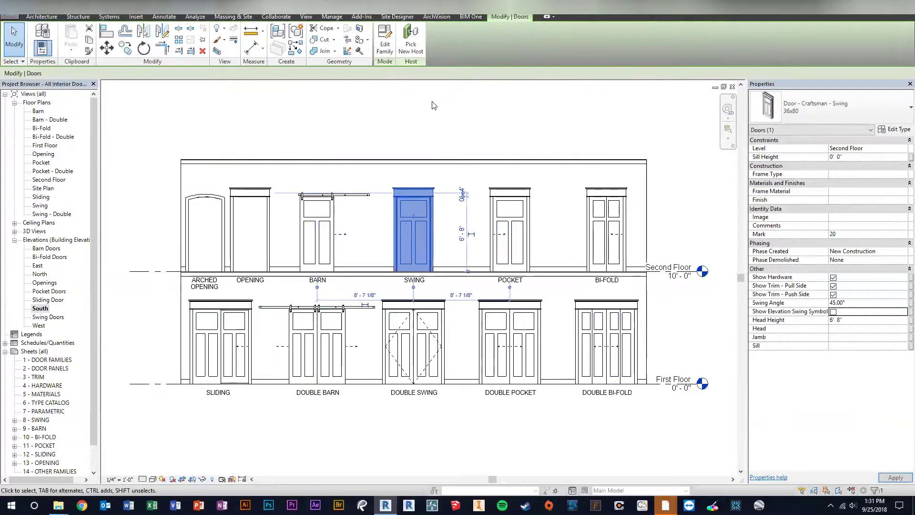
click(418, 114)
click(511, 224)
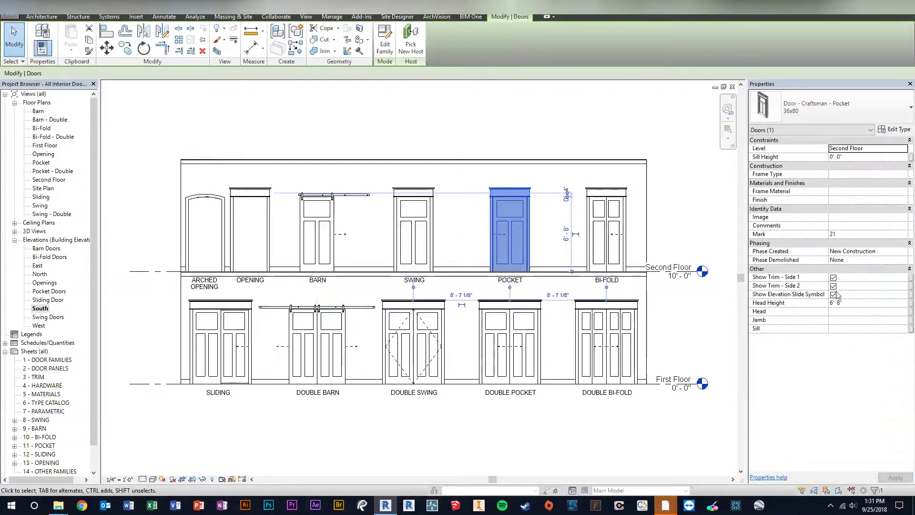
click(833, 294)
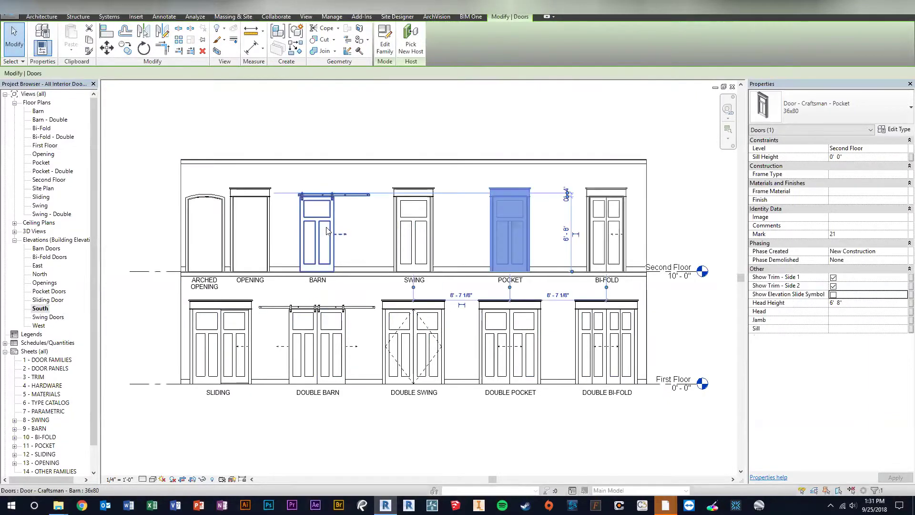
Step: Check Show Open on the first-floor Double Barn door
click(326, 232)
click(325, 344)
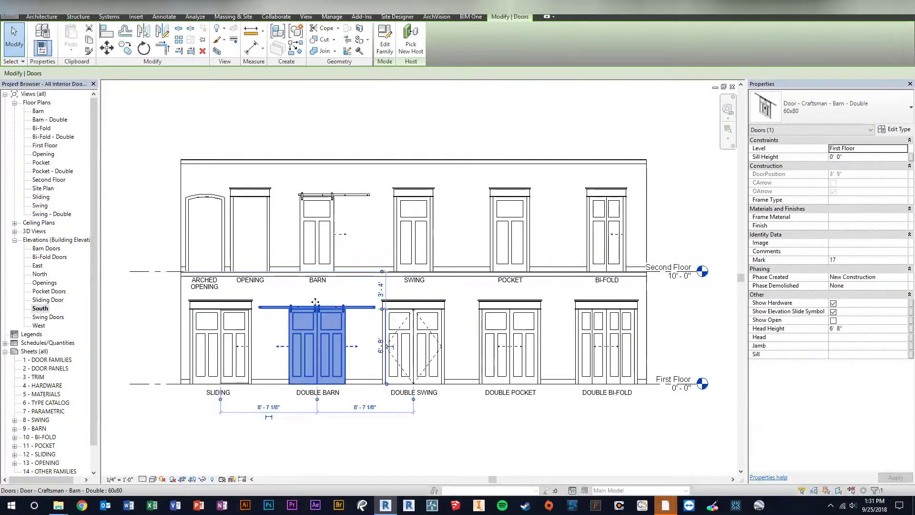
click(834, 321)
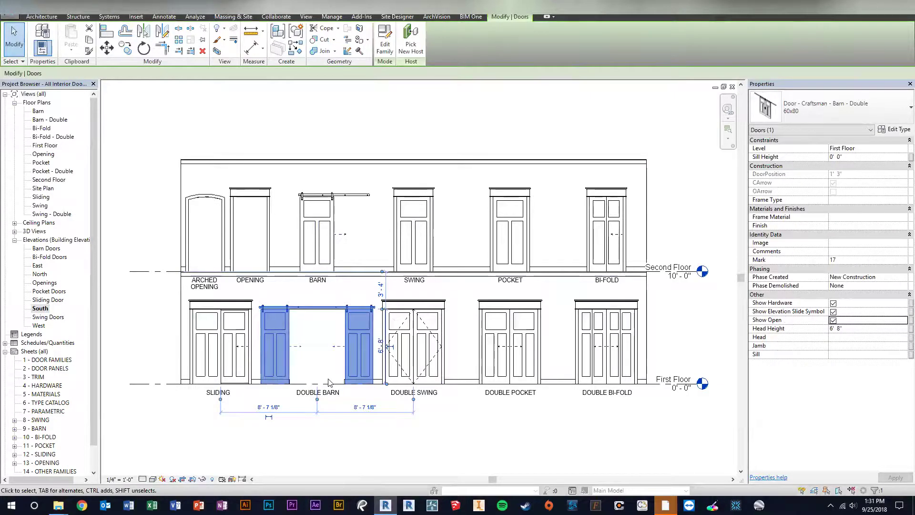
key(Escape)
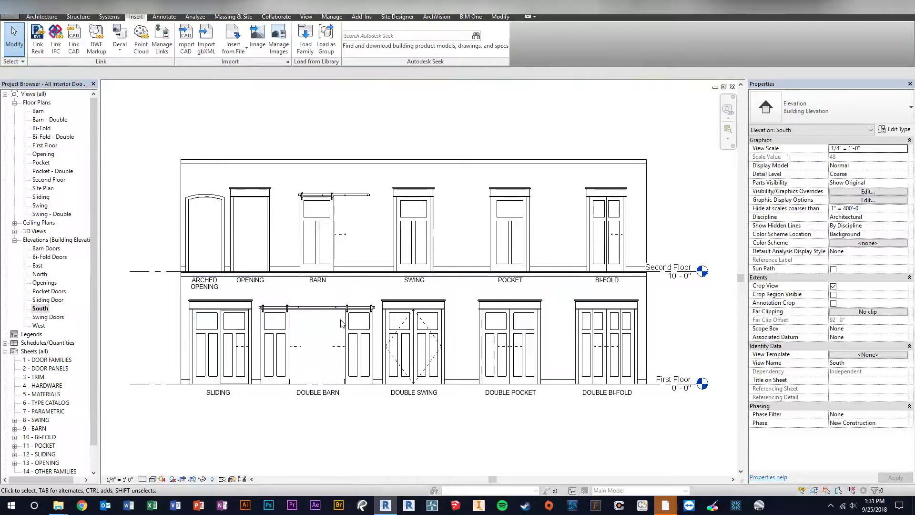
Step: Return to the default 3D view with the 3D shortcut and select the upper Swing door
key(3)
key(d)
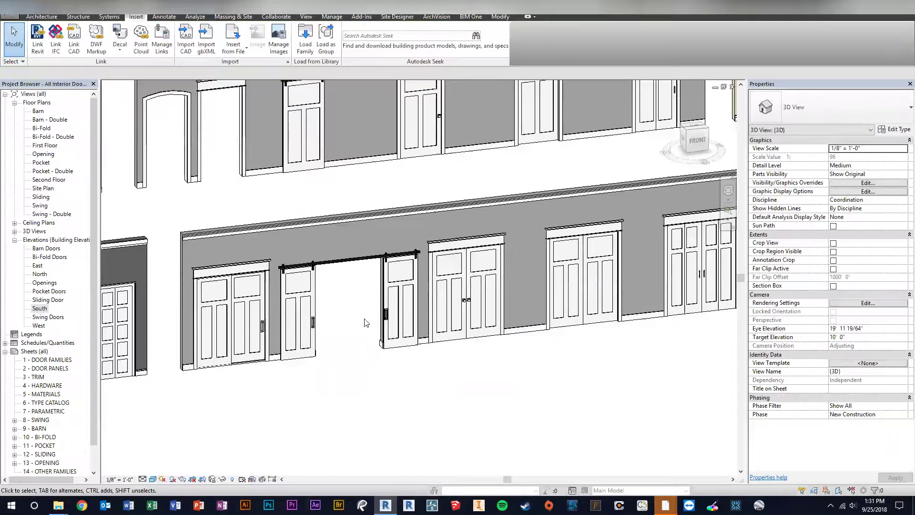
scroll(364, 322, down, 1)
scroll(372, 397, down, 1)
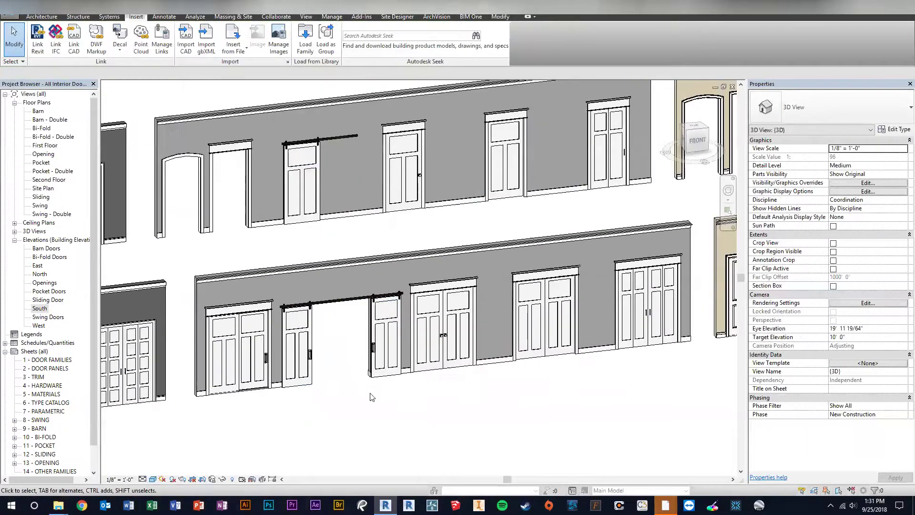
scroll(372, 397, down, 1)
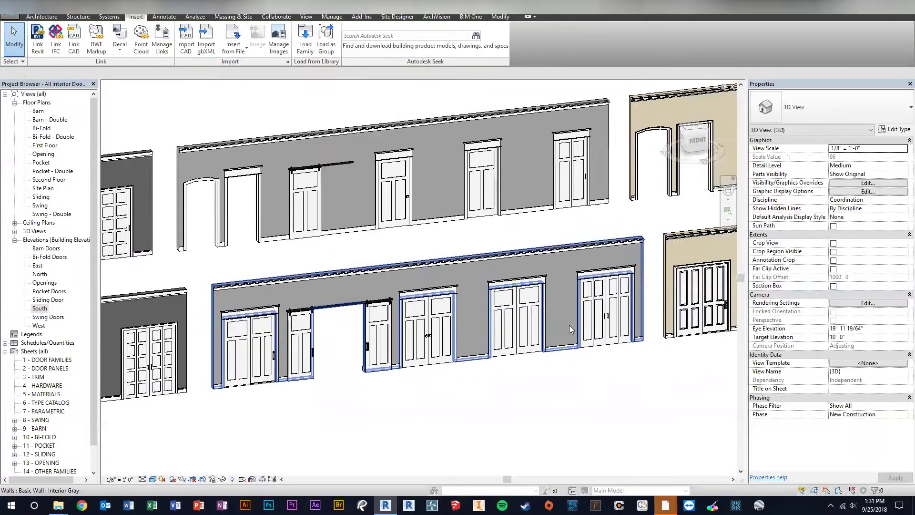
scroll(577, 262, down, 2)
middle_drag(505, 305, 464, 258)
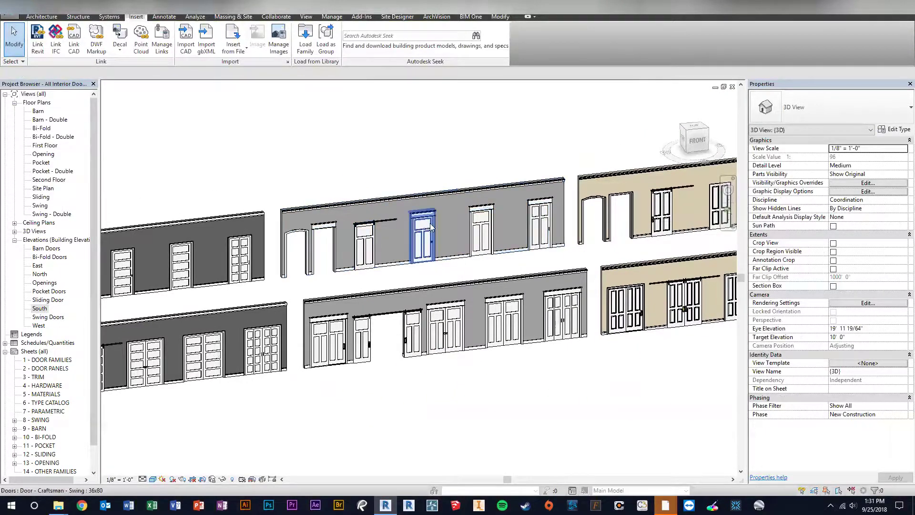
scroll(426, 266, up, 1)
click(425, 262)
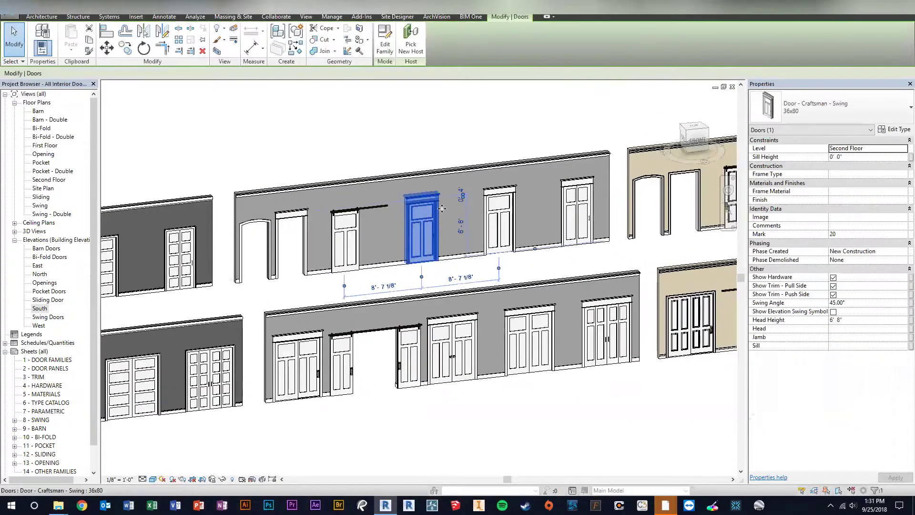
Step: Open the Swing 36x80 type properties, collapsing Construction, Analytical Properties, Identity Data and IFC Parameters
click(896, 130)
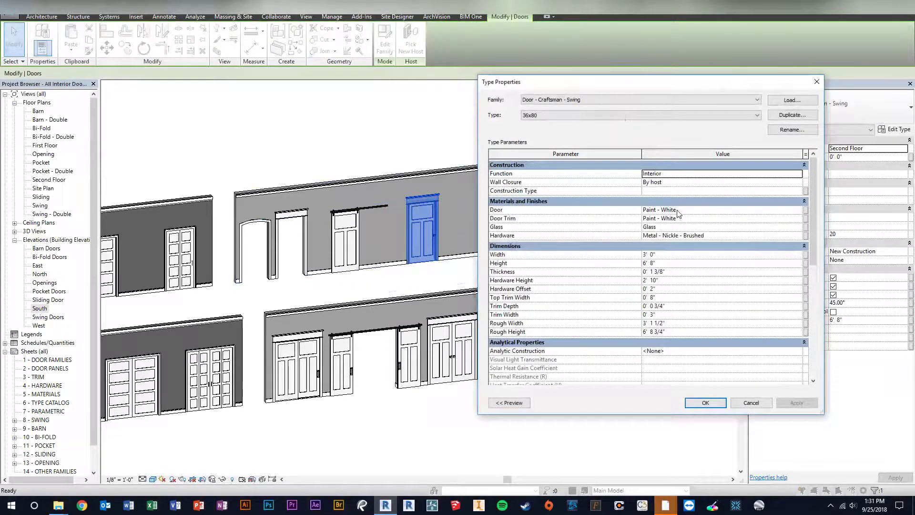
click(805, 165)
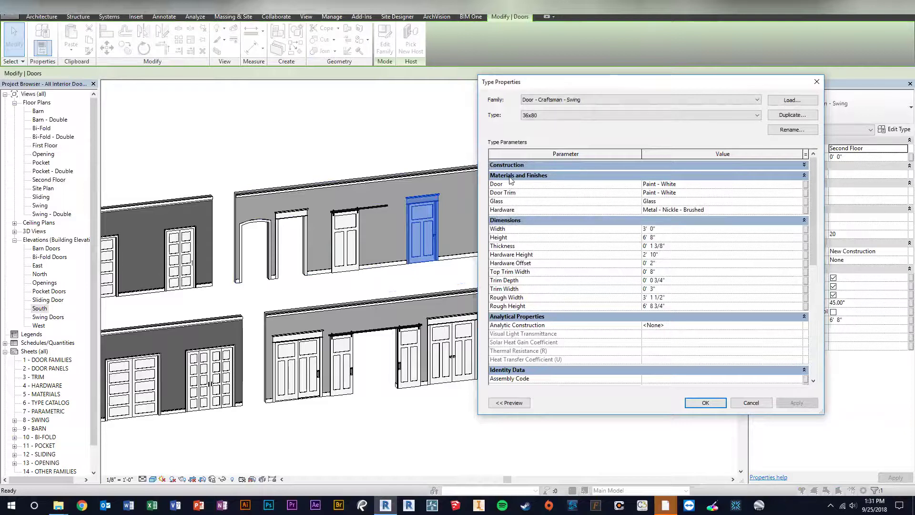
click(804, 316)
click(805, 327)
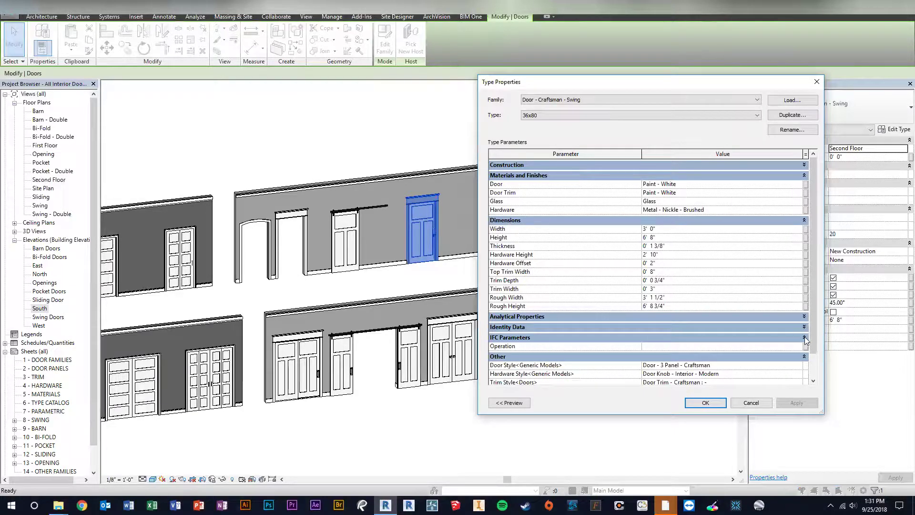
click(805, 338)
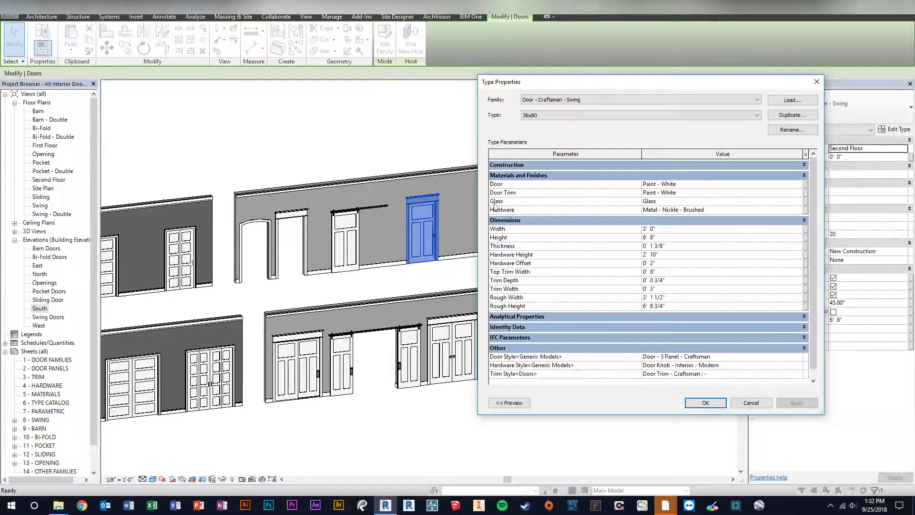
scroll(587, 275, down, 1)
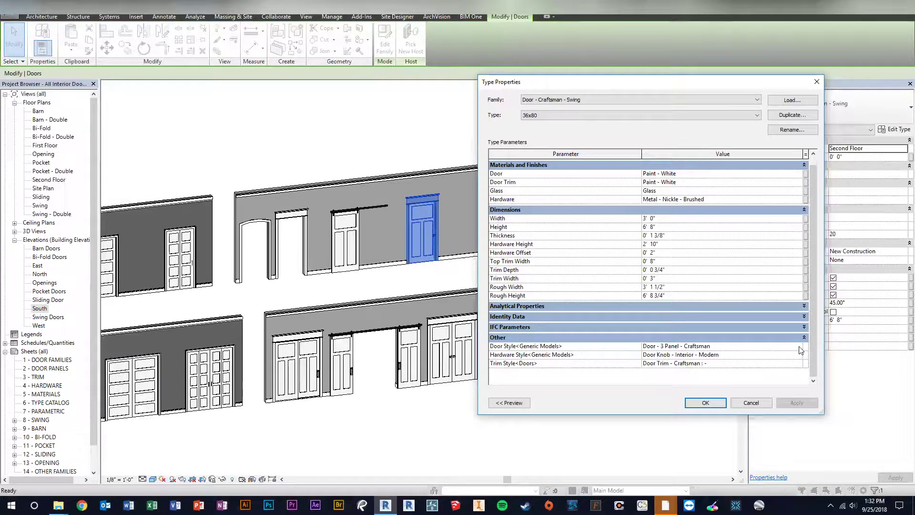
click(800, 348)
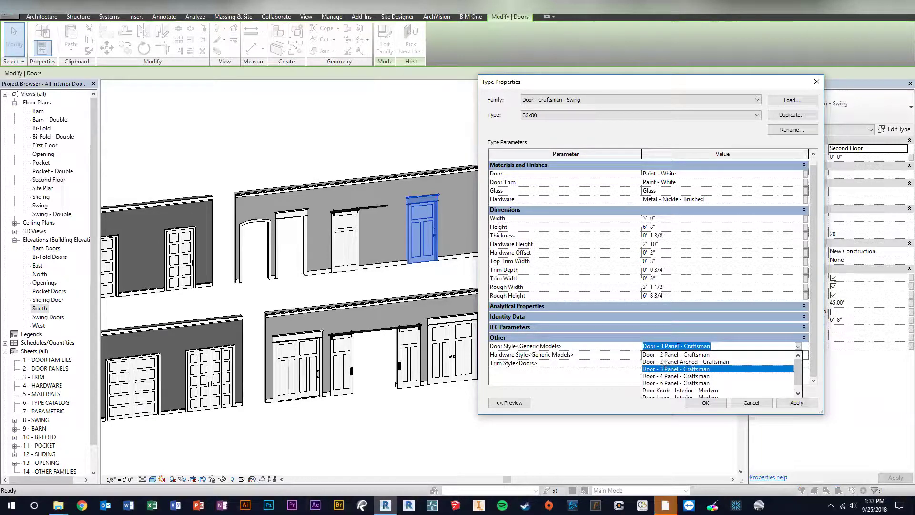
Step: Choose Door - 4 Panel - Craftsman, Door Lever - Interior - Modern and Door Trim - Rectangle, then OK
click(674, 377)
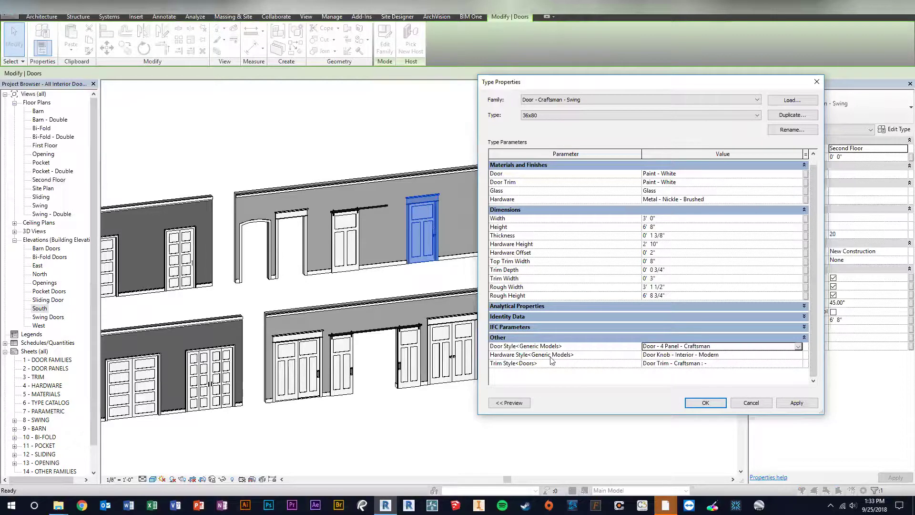
click(799, 356)
scroll(735, 384, down, 1)
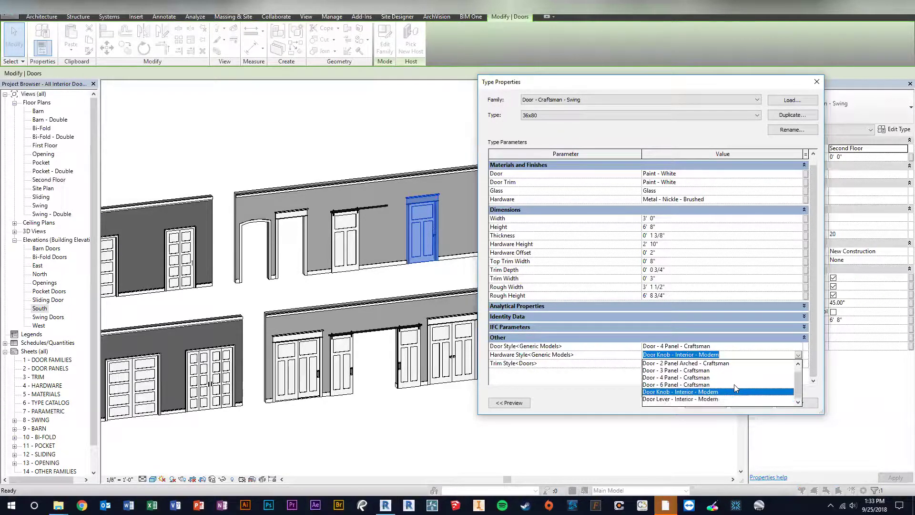
click(663, 399)
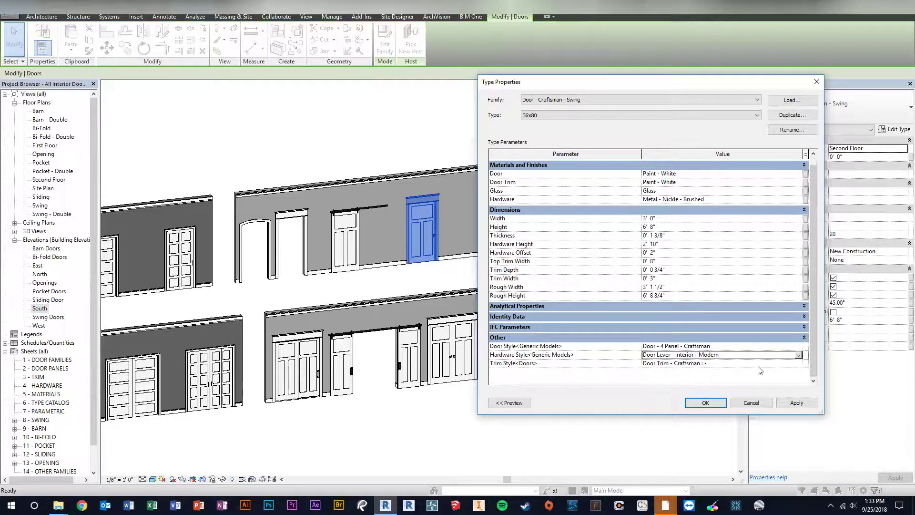
click(799, 364)
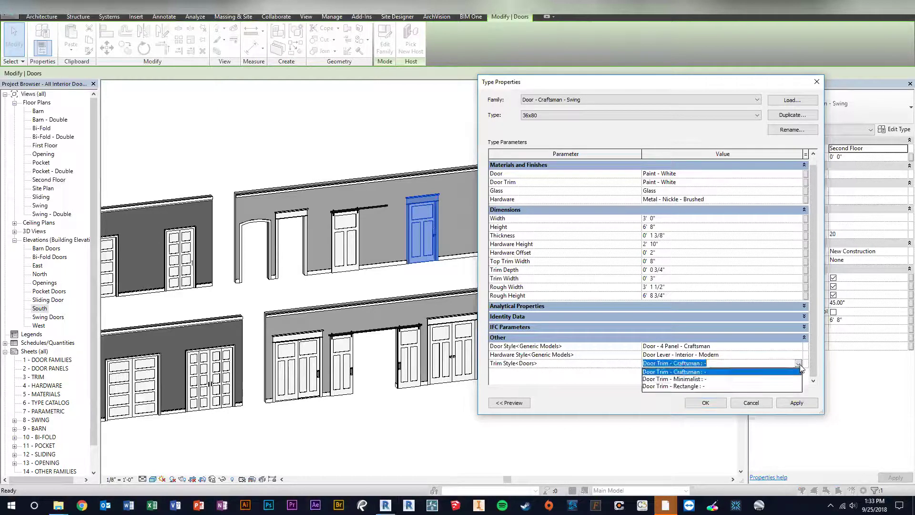
click(687, 386)
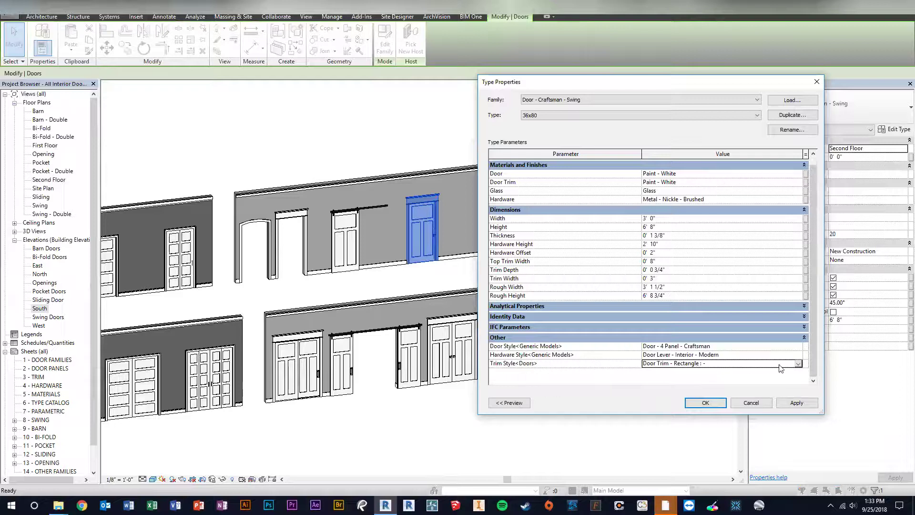
click(701, 404)
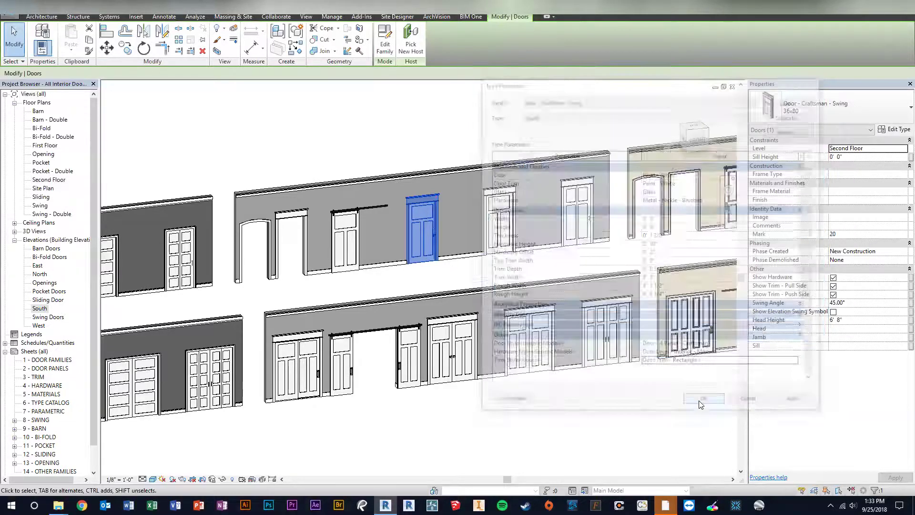
Step: Deselect, zoom in on the retyped 4-panel swing door, then zoom out and pan to frame all walls
key(Escape)
scroll(445, 195, up, 1)
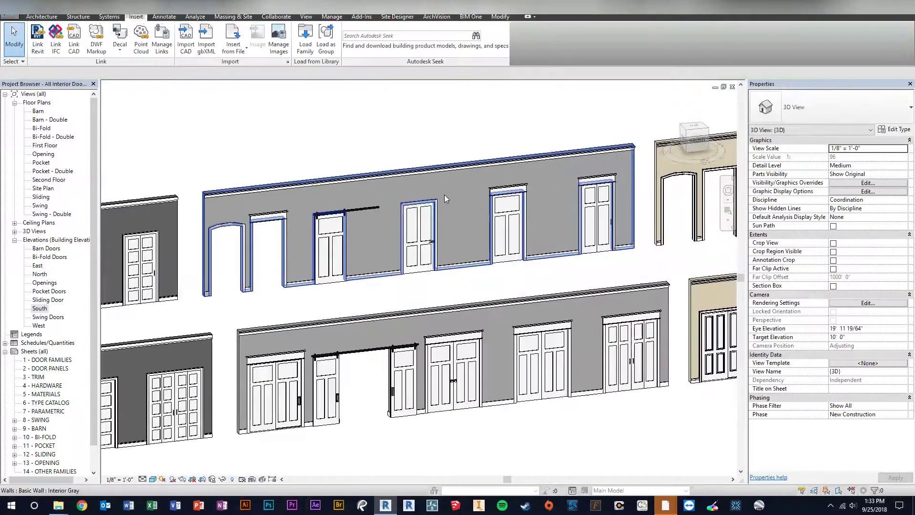
scroll(445, 195, up, 5)
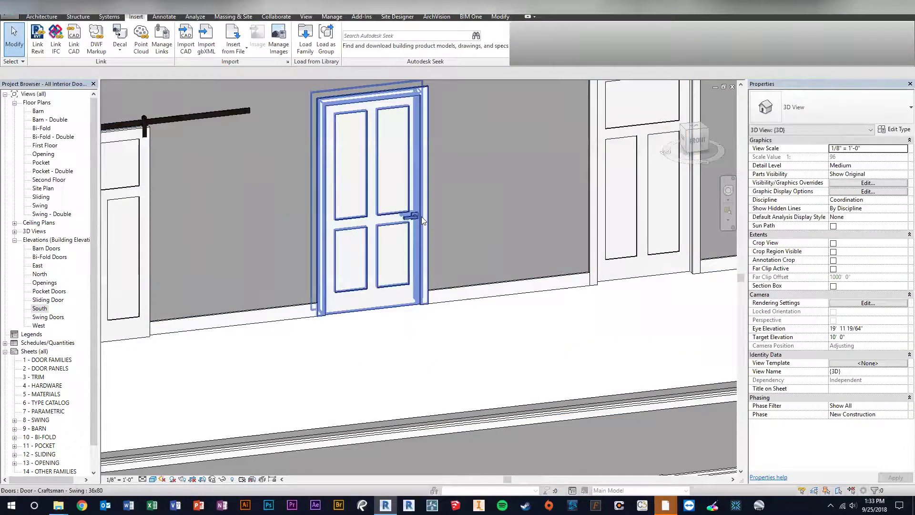
scroll(445, 370, down, 5)
middle_drag(446, 372, 453, 299)
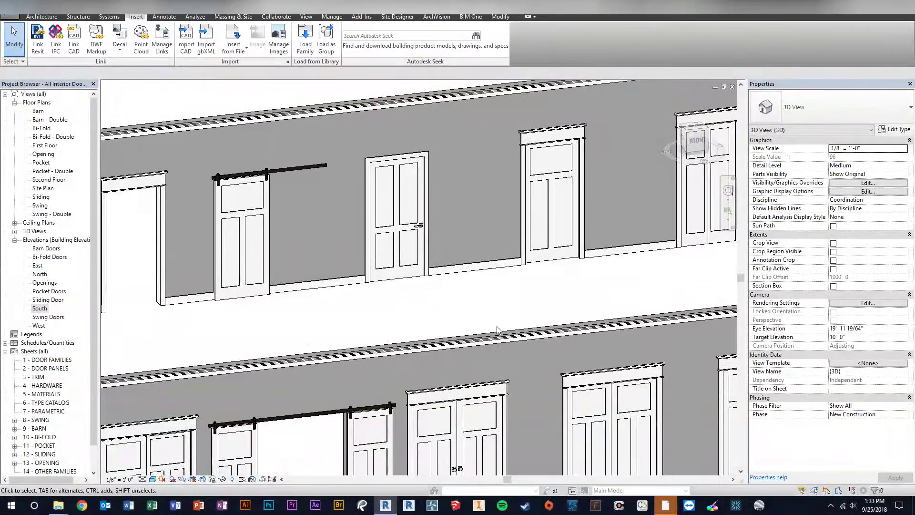
scroll(504, 306, down, 6)
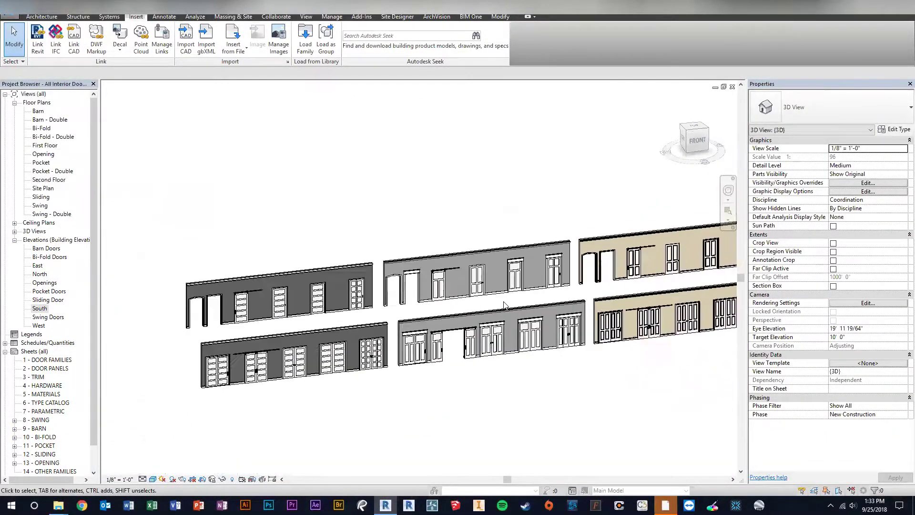
middle_drag(505, 305, 425, 293)
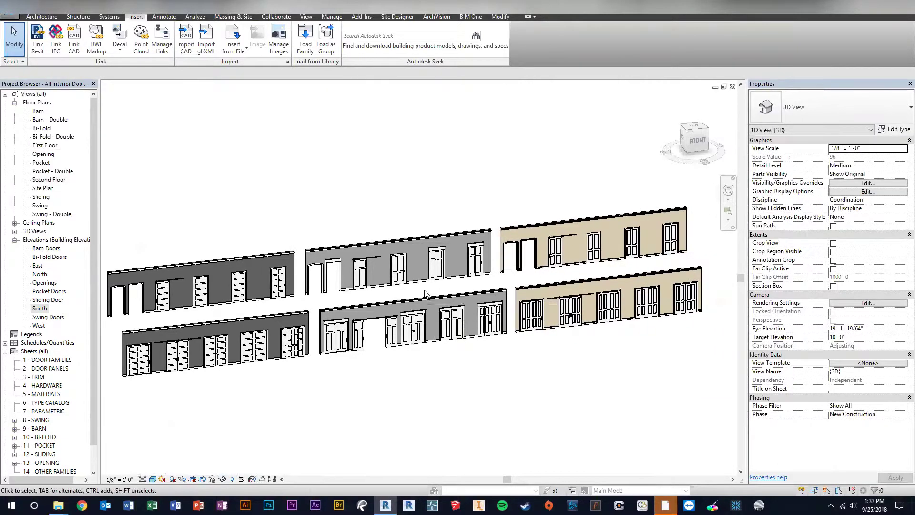